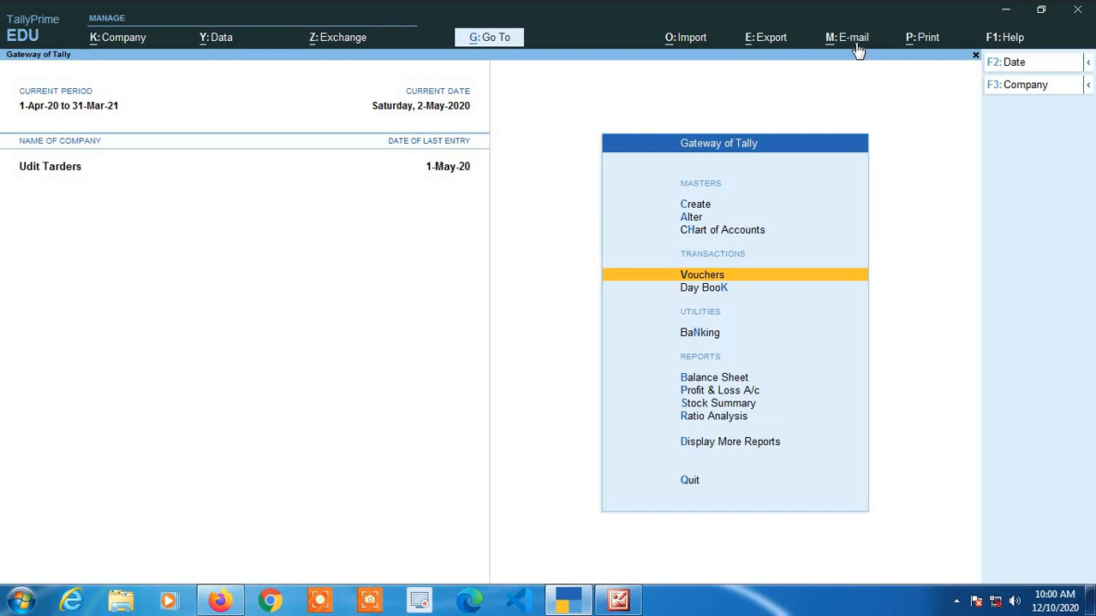
- Open a new Payment voucher and change its voucher mode to Double Entry
key("Return")
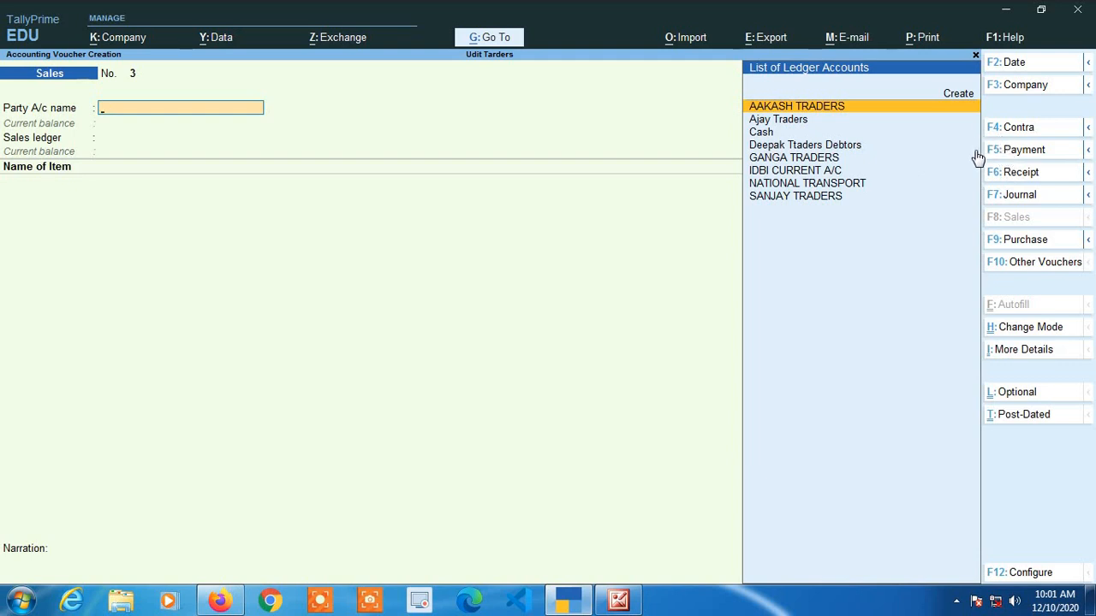
left_click(1024, 154)
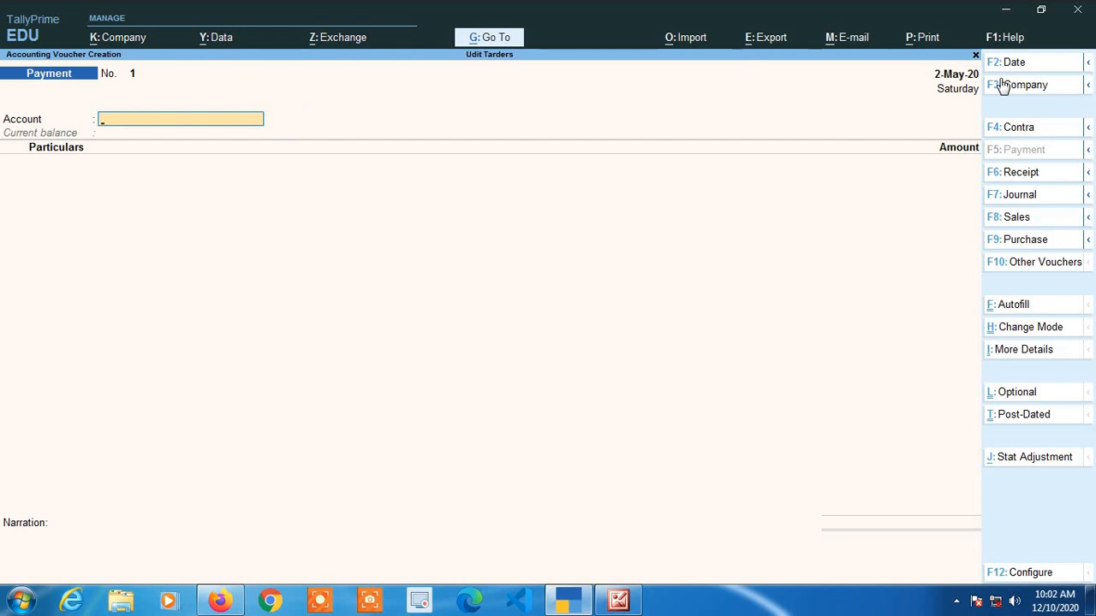
left_click(1025, 333)
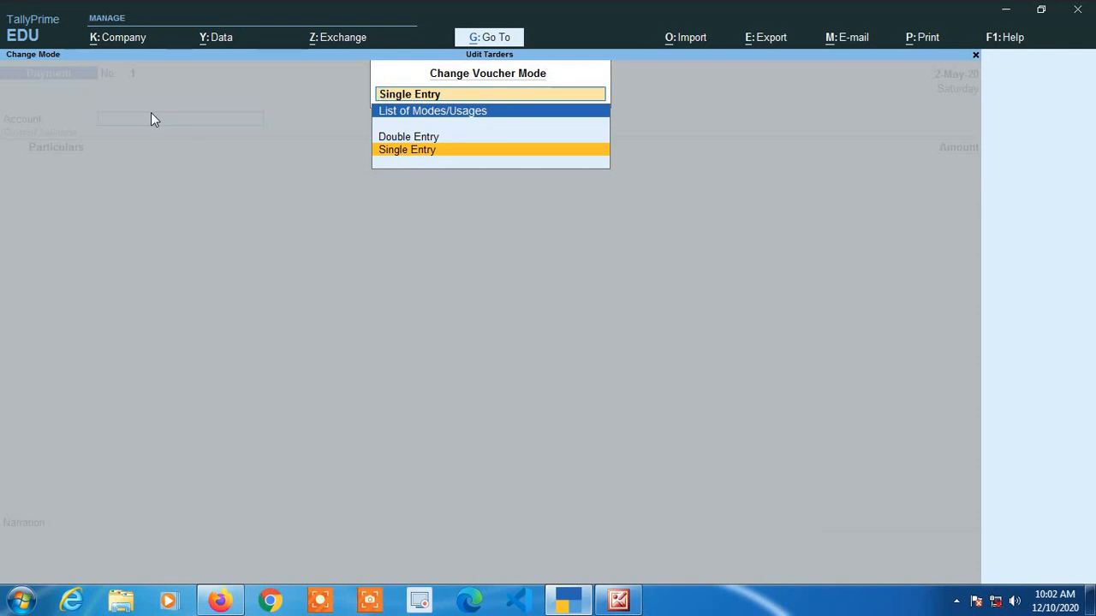
key("Up")
key("Return")
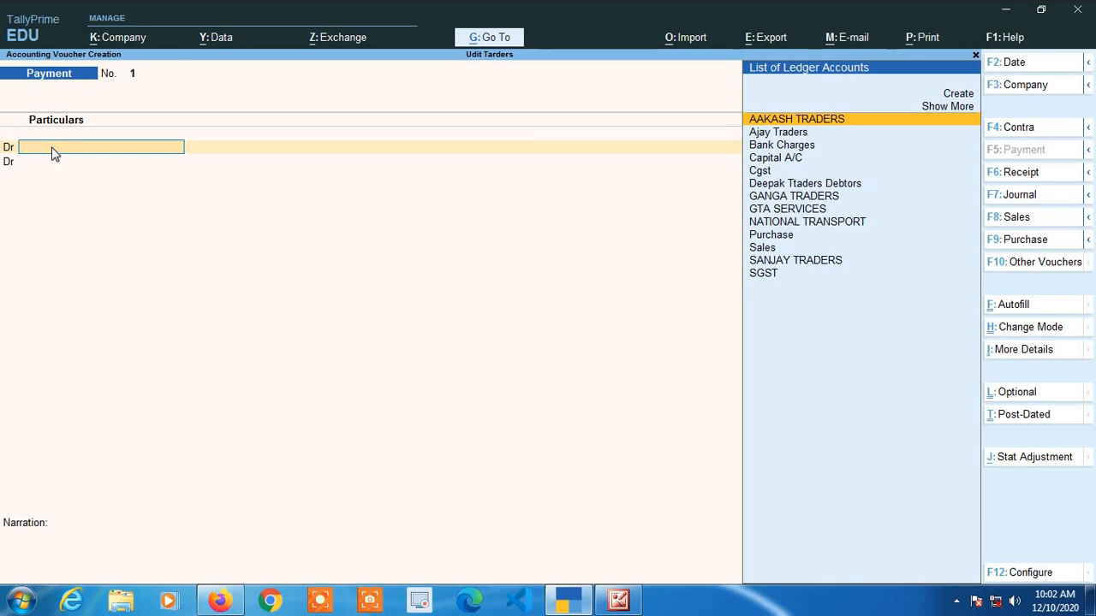
- Set the voucher configuration option "Use Cr/Dr instead of To/By during voucher entry" to No and save it
key("F12")
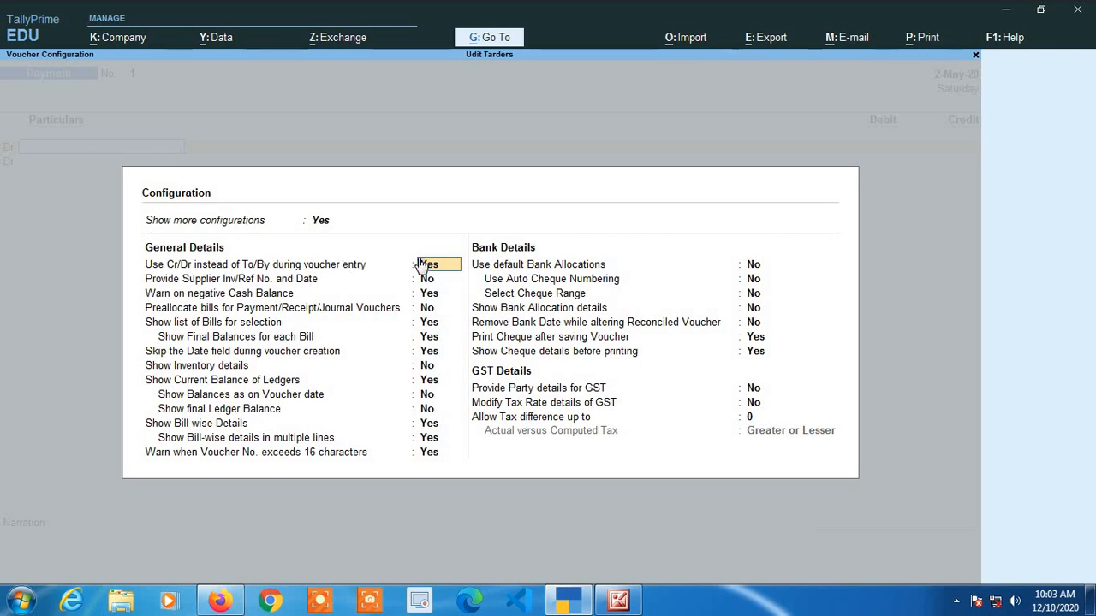
type("N")
key("Return")
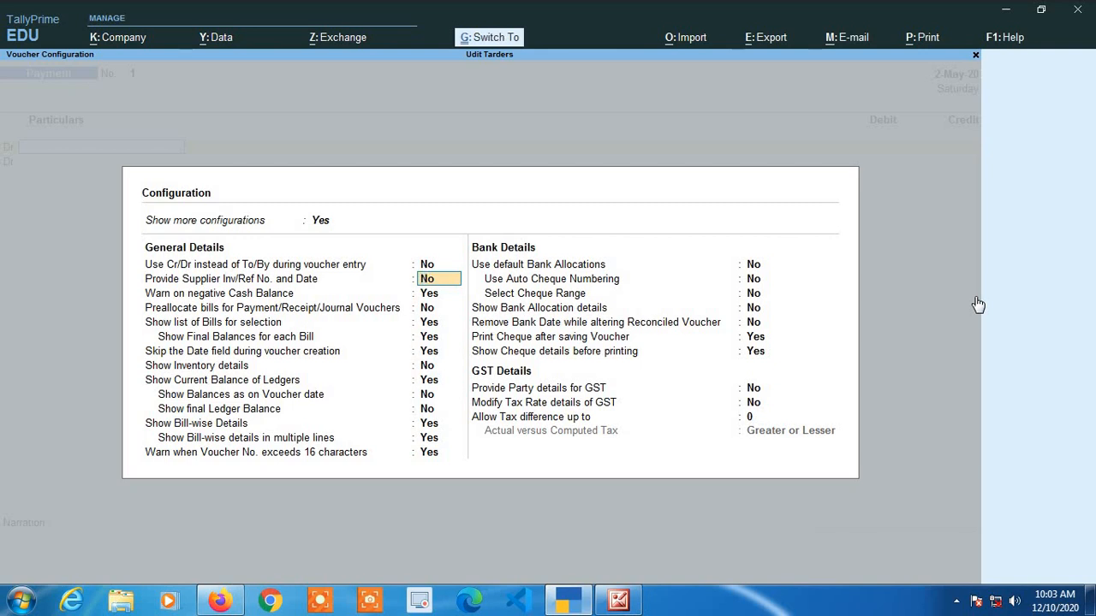
key("ctrl+a")
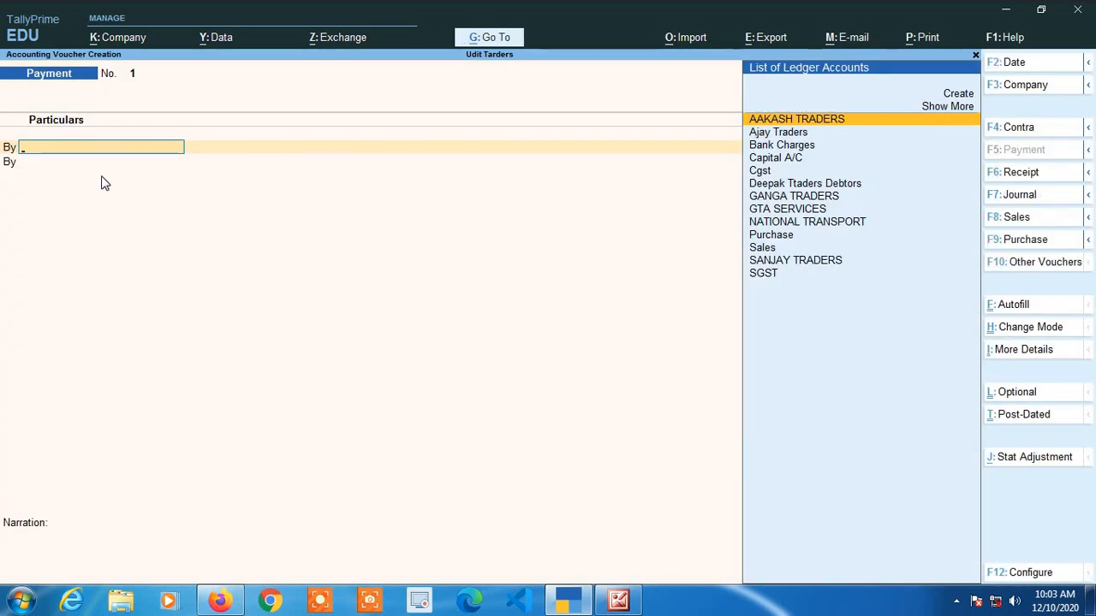
- Check the "Warn on negative Cash Balance" option in the voucher configuration and leave without changes
key("F12")
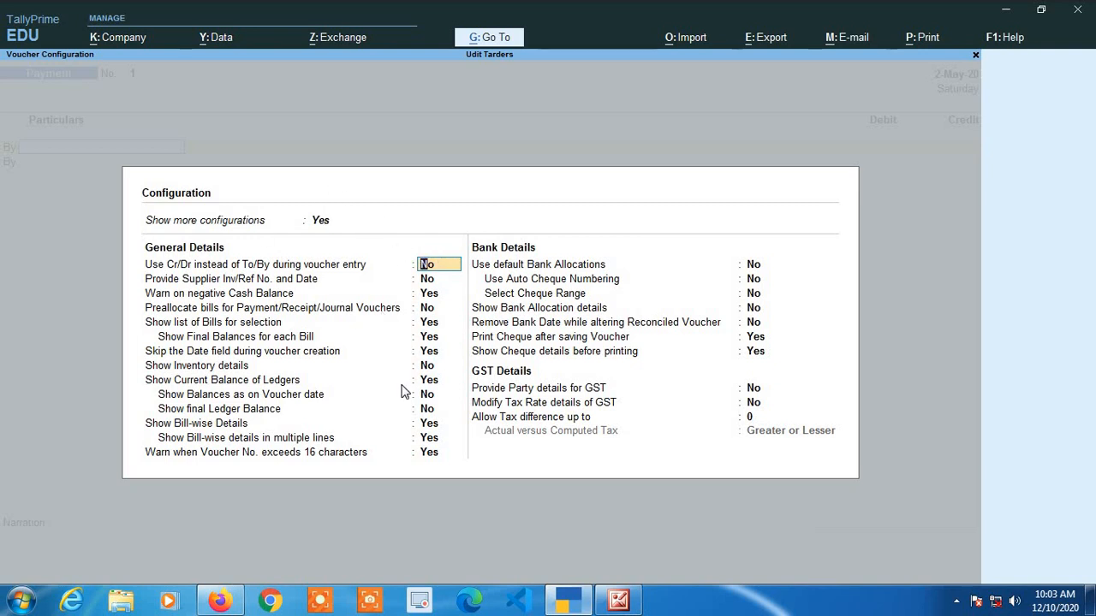
left_click(434, 294)
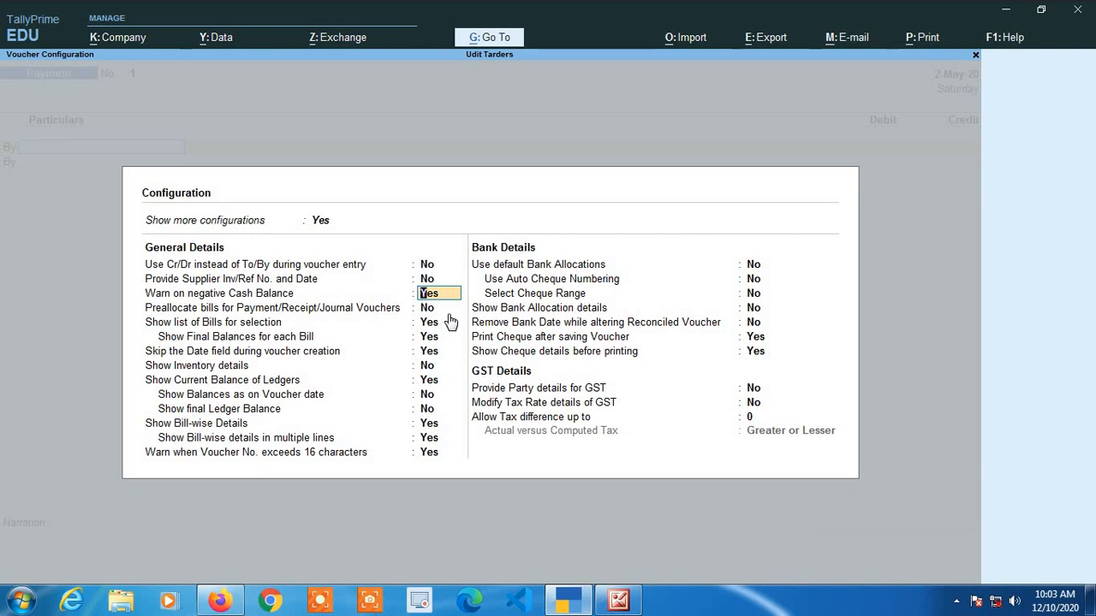
key("BackSpace")
key("Escape")
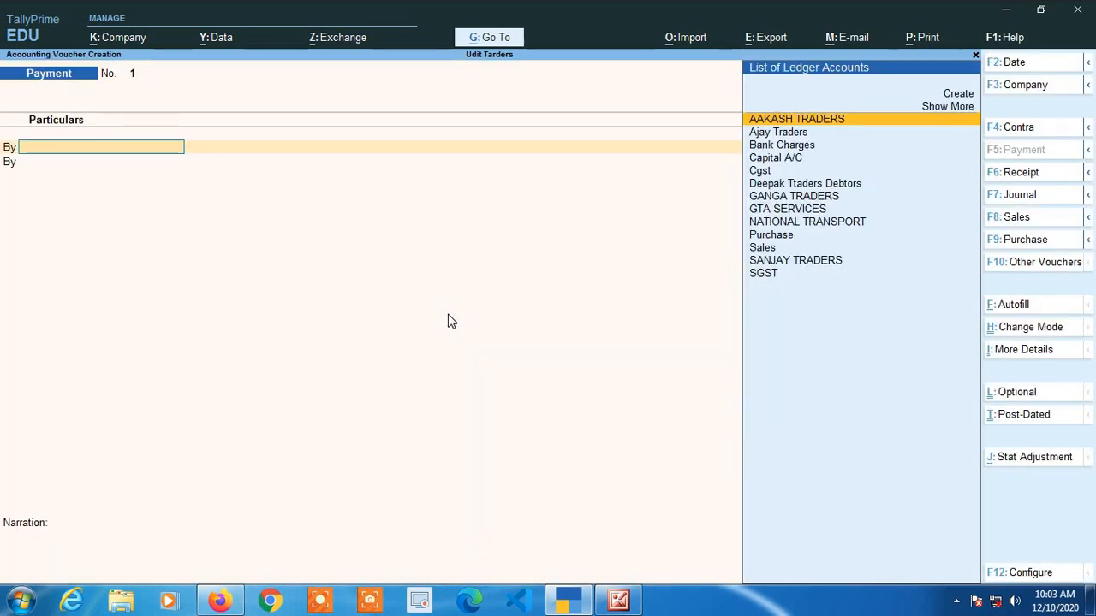
- Change the payment voucher's mode to Single Entry
left_click(1056, 332)
key("Down")
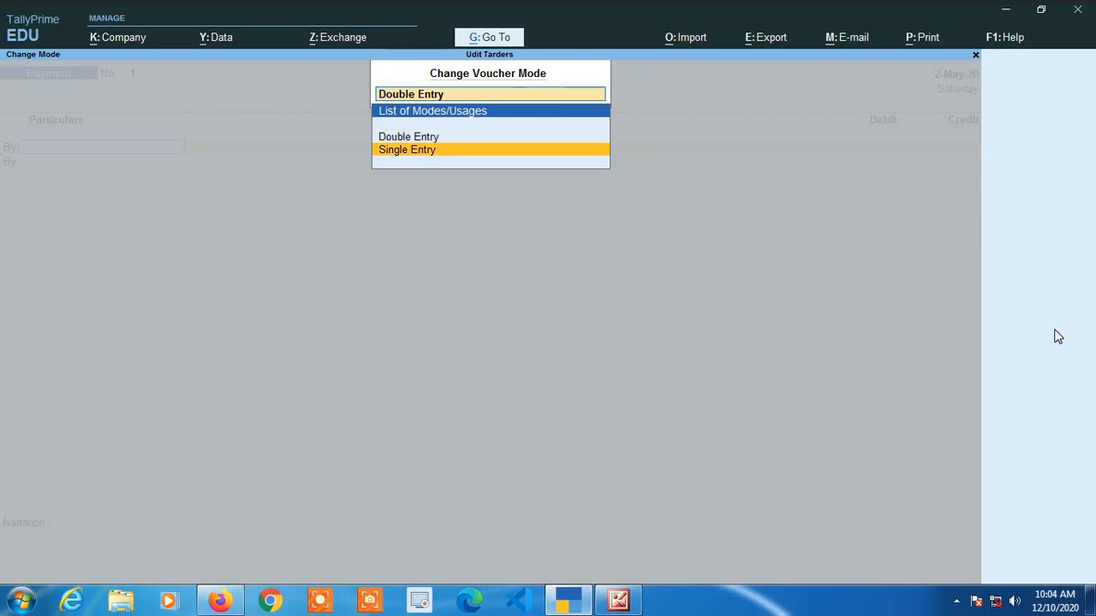
key("Return")
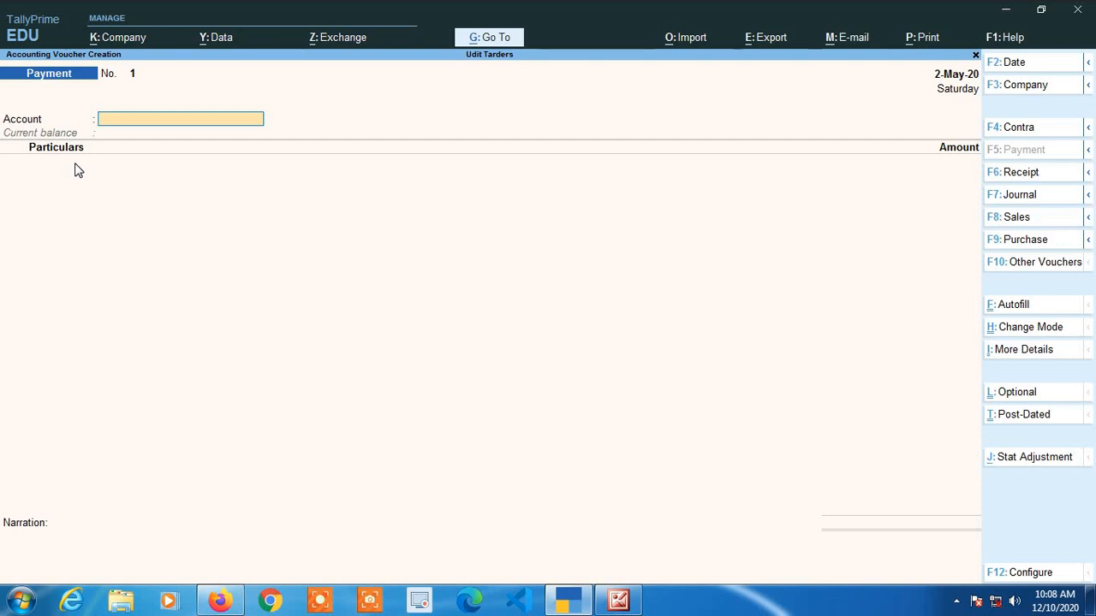
- Set the voucher date to 2-May-20 and choose Cash as the paying account
key("F2")
type("2-5")
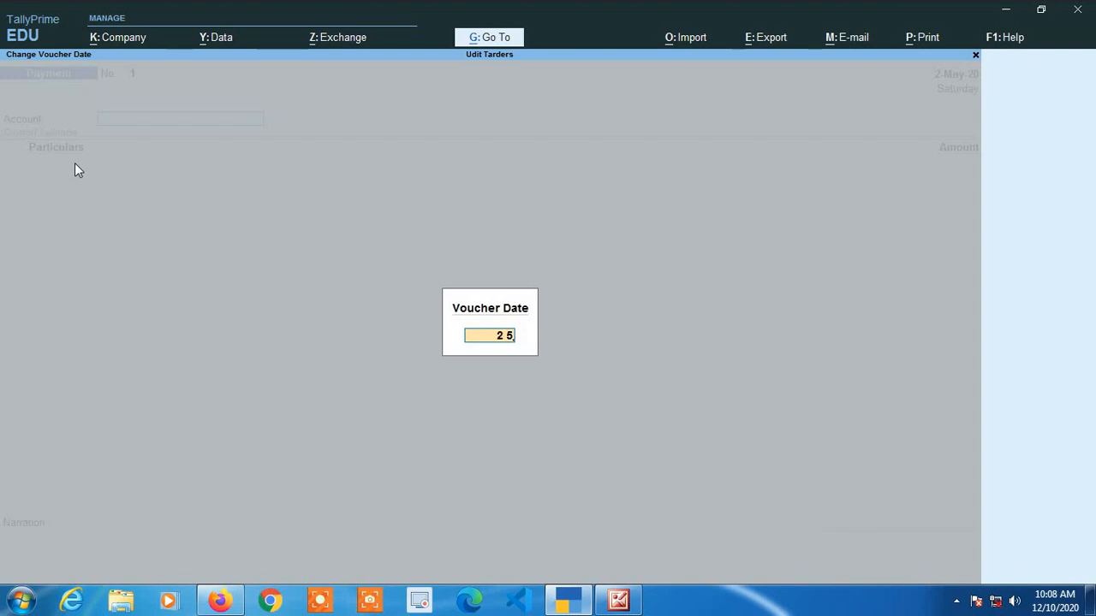
key("Return")
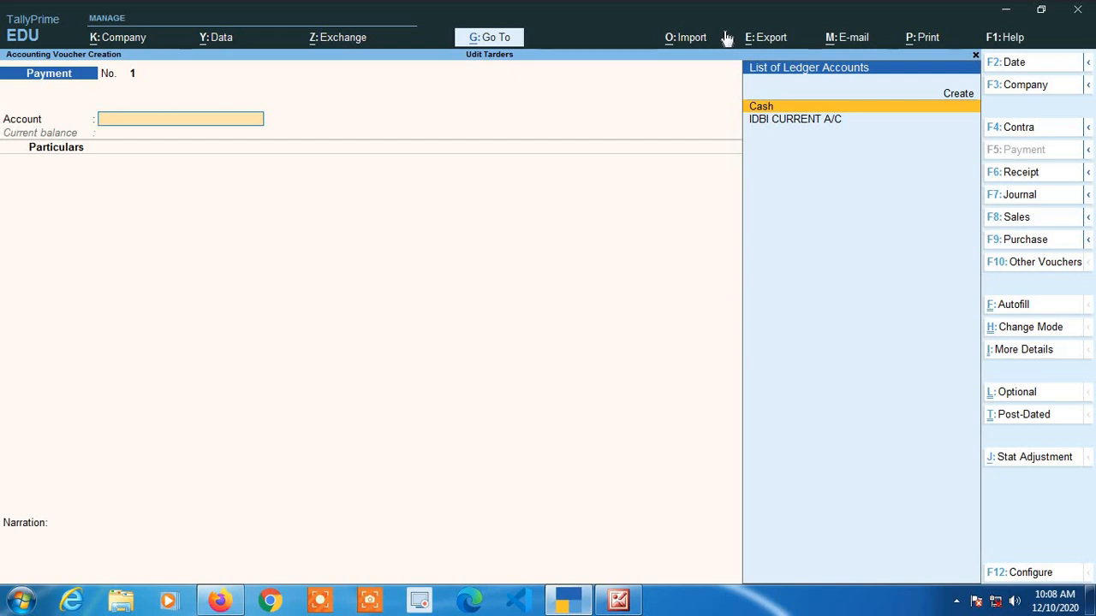
key("Return")
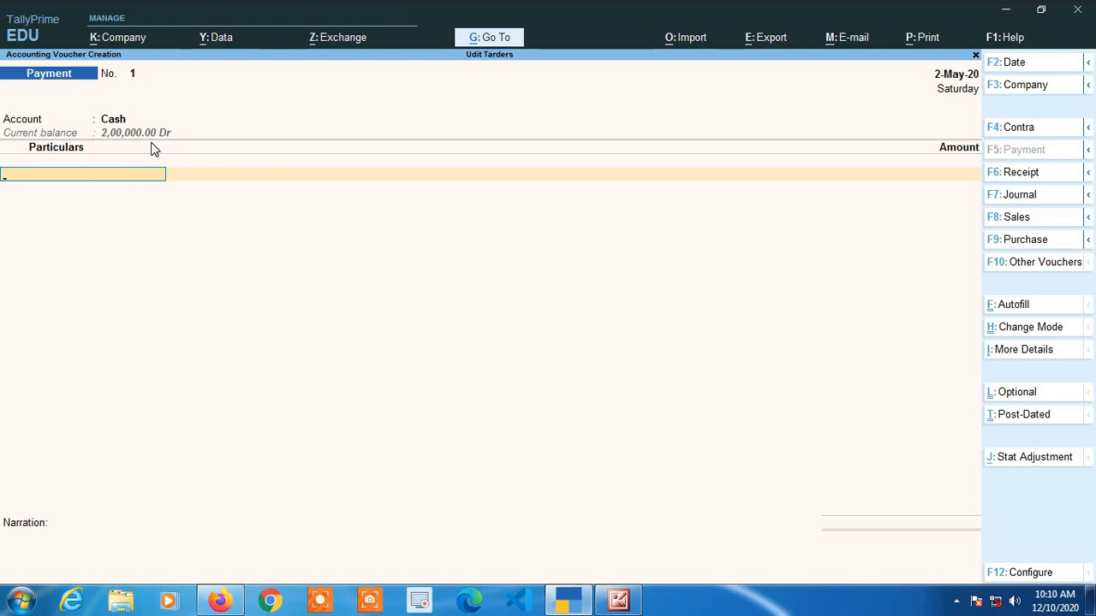
- Add GANGA TRADERS to the particulars with an amount of 26,800 and finish the ledger entries
type("GA")
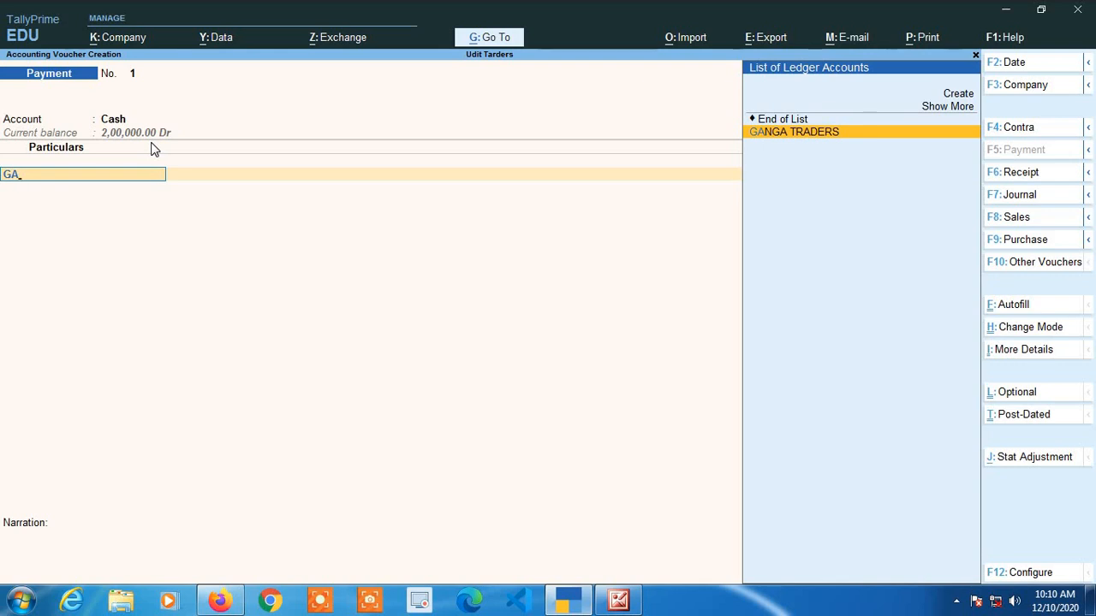
key("Return")
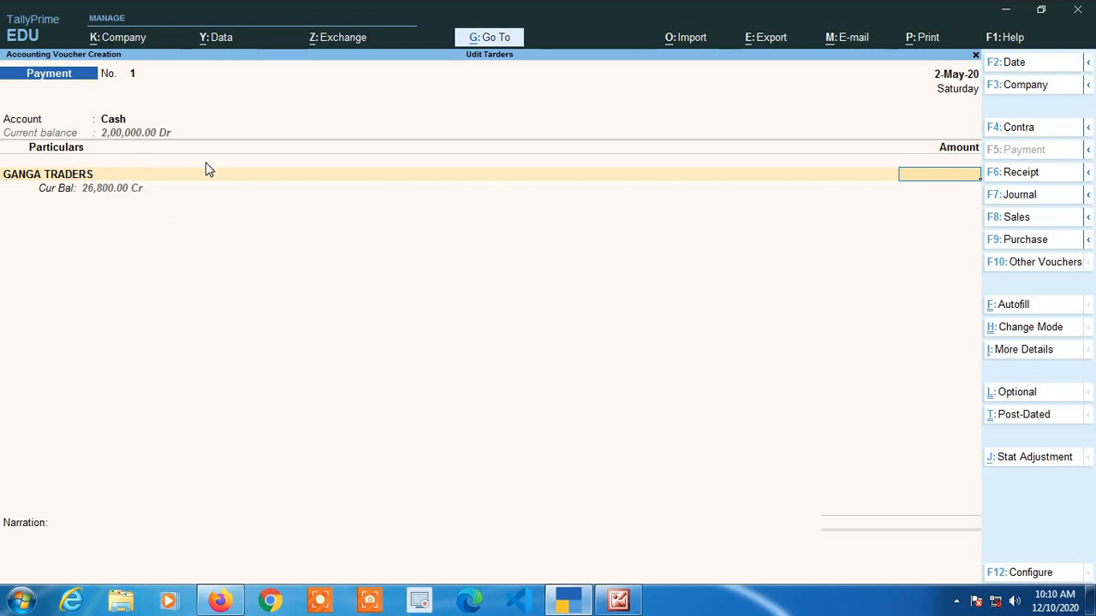
type("2682")
type("0")
key("BackSpace")
key("BackSpace")
type("00")
key("Return")
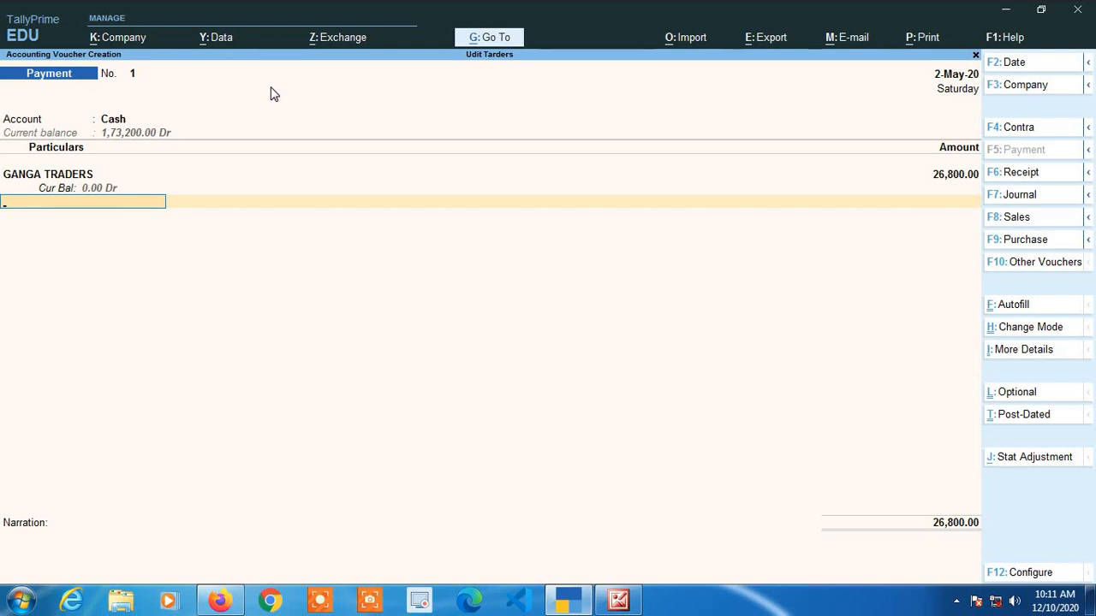
key("Return")
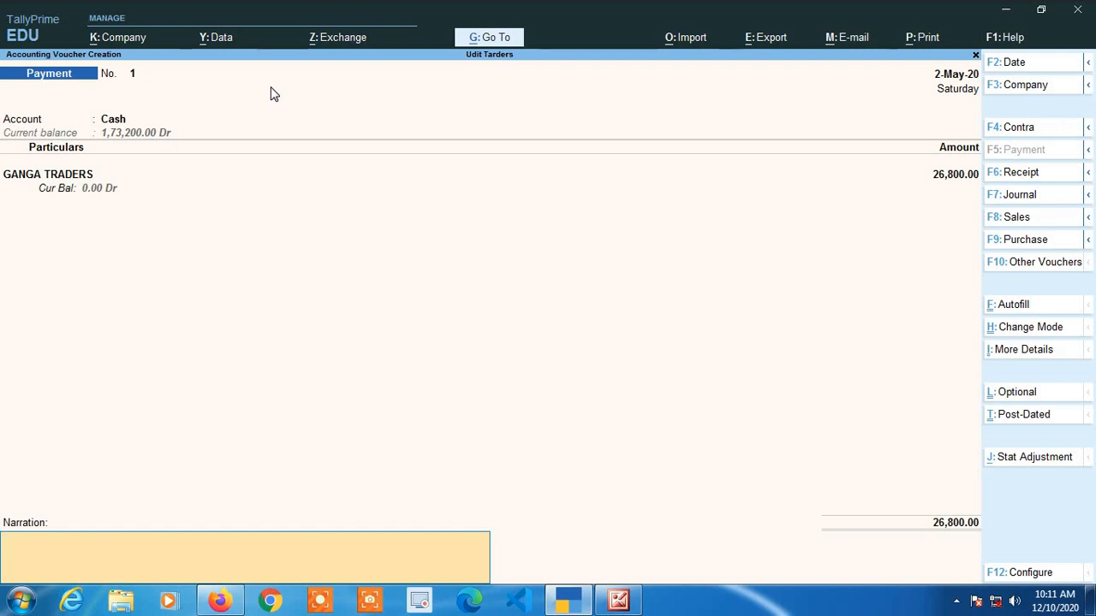
- Enter the narration "R.NO.126" and save the cash payment voucher
key("Return")
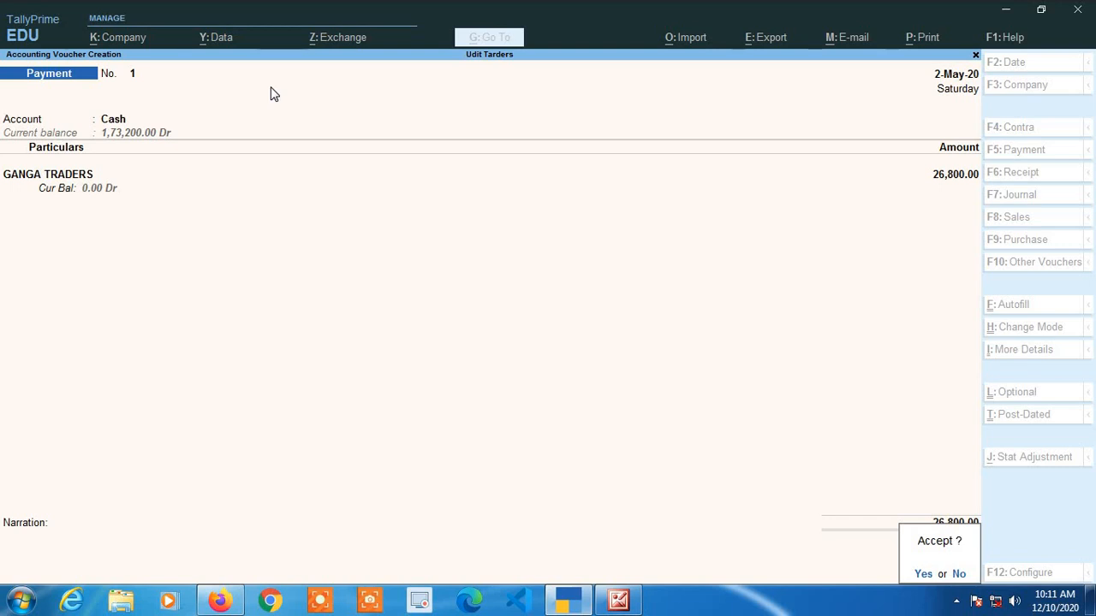
key("n")
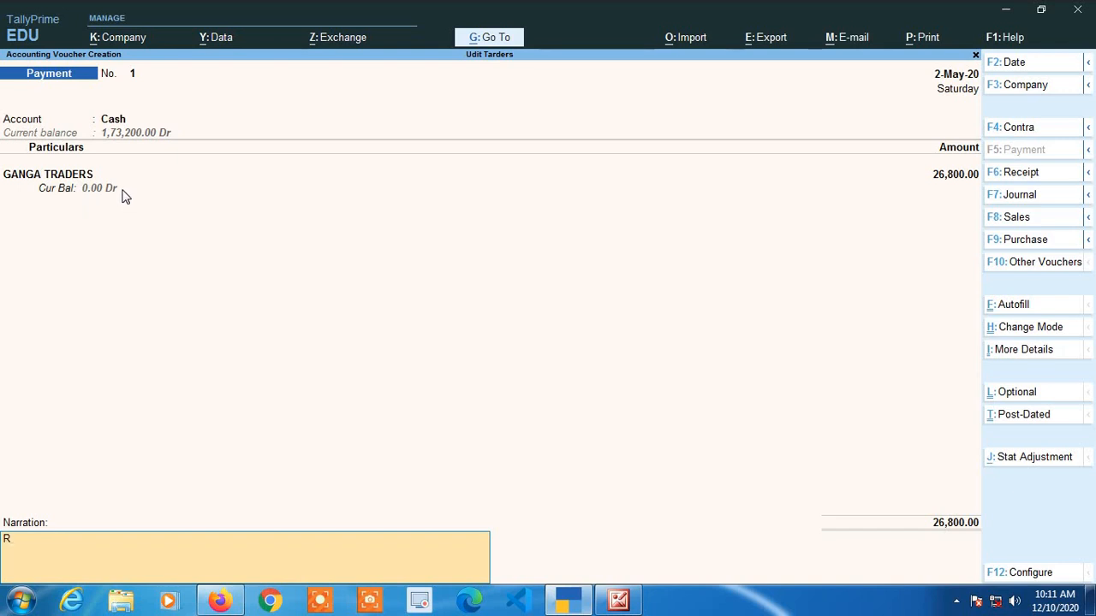
type("NO.126")
key("Return")
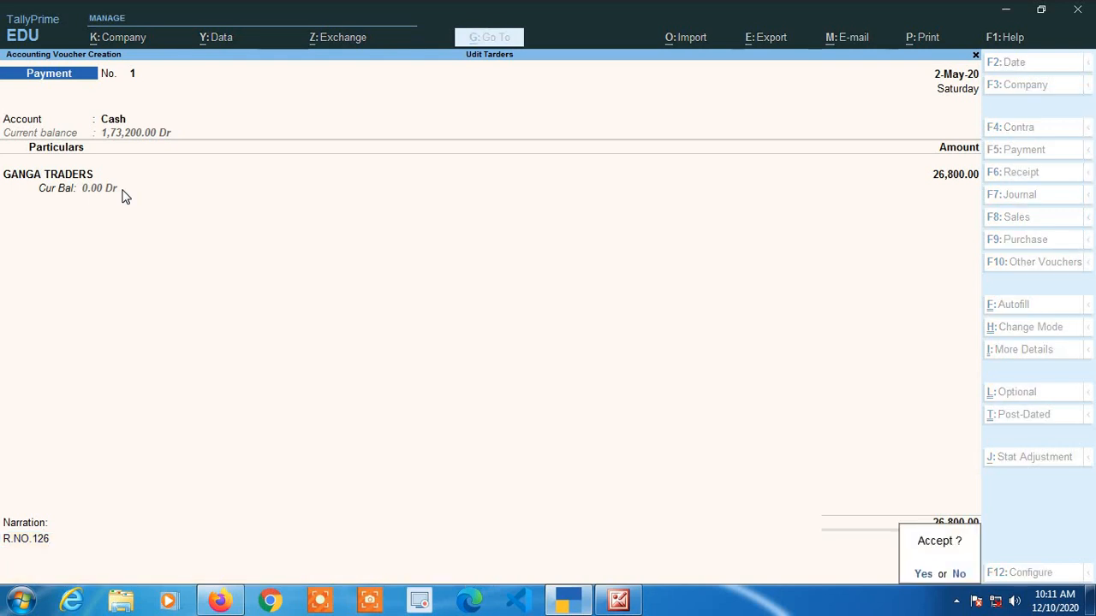
key("Return")
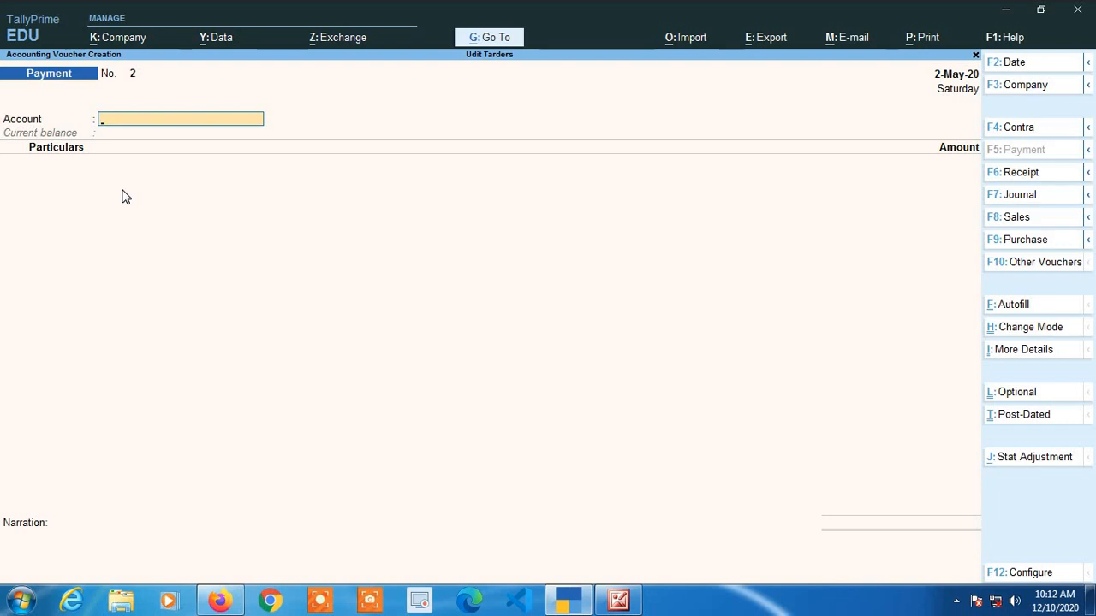
- Enter a payment of 1,54,400 to Ajay Traders from IDBI CURRENT A/C and proceed to its bank allocations
type("I")
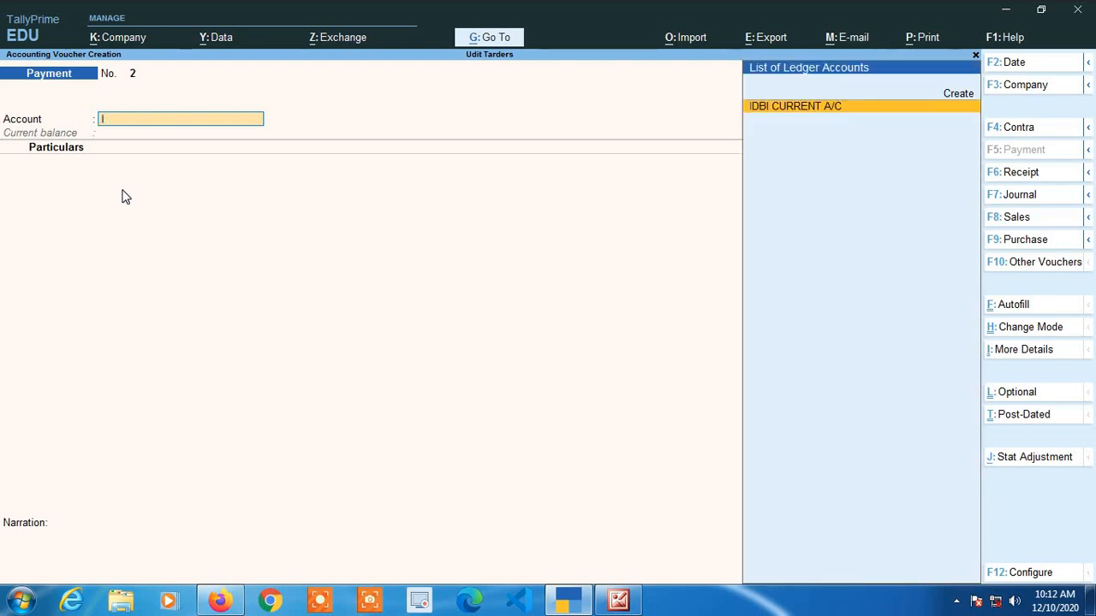
key("Return")
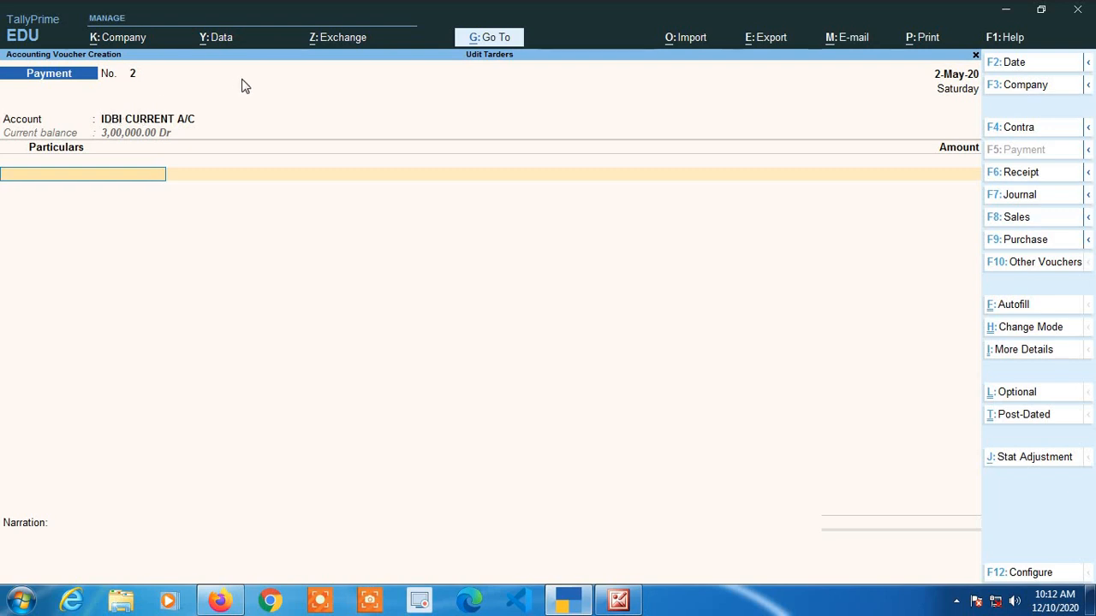
type("AJ")
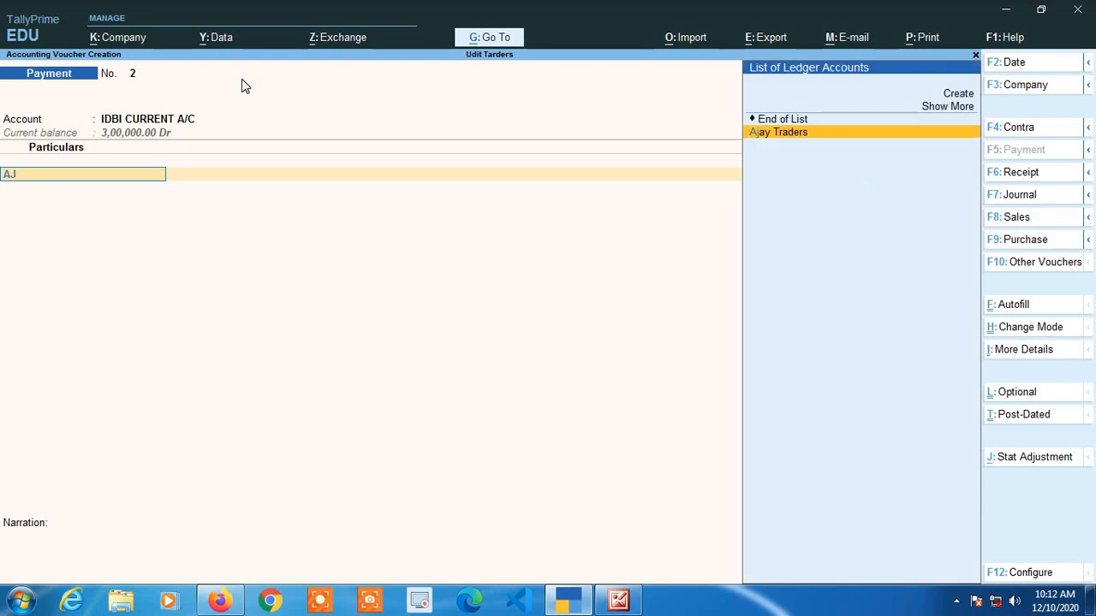
key("Return")
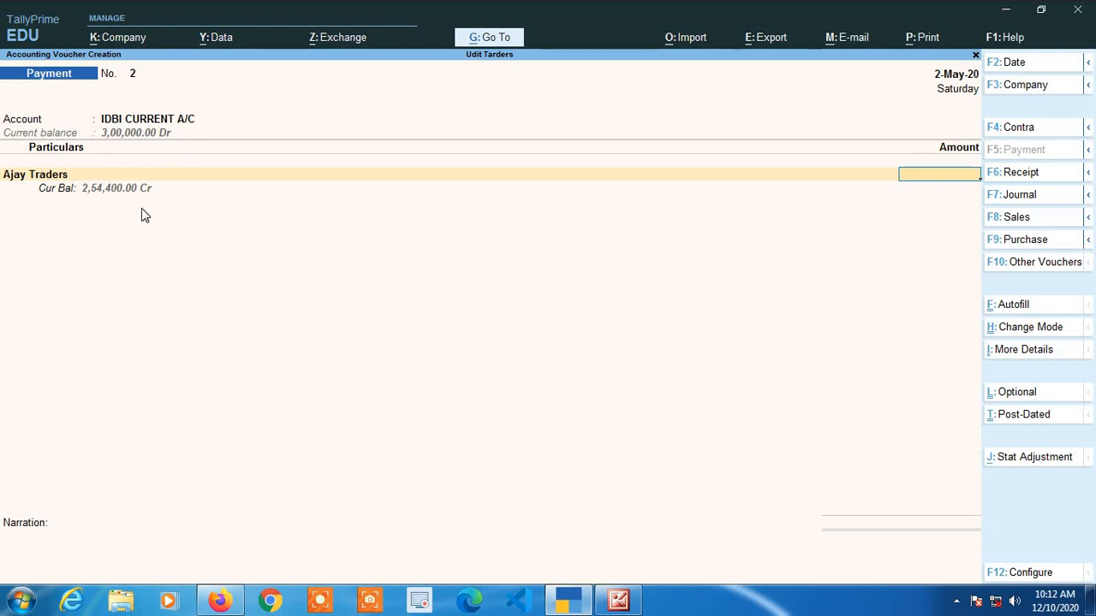
type("154400")
key("Return")
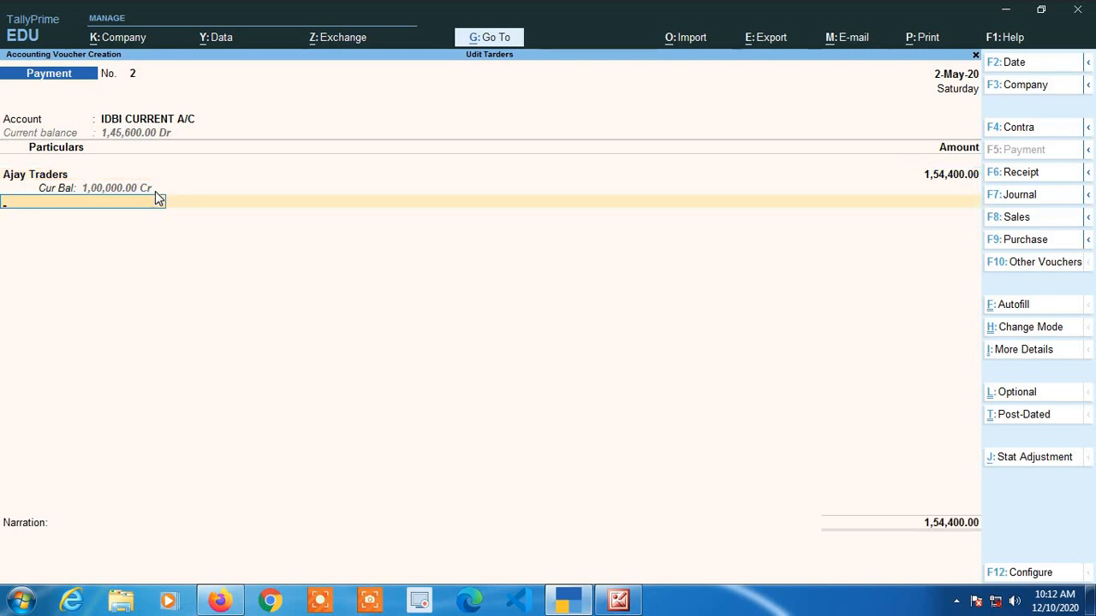
key("Return")
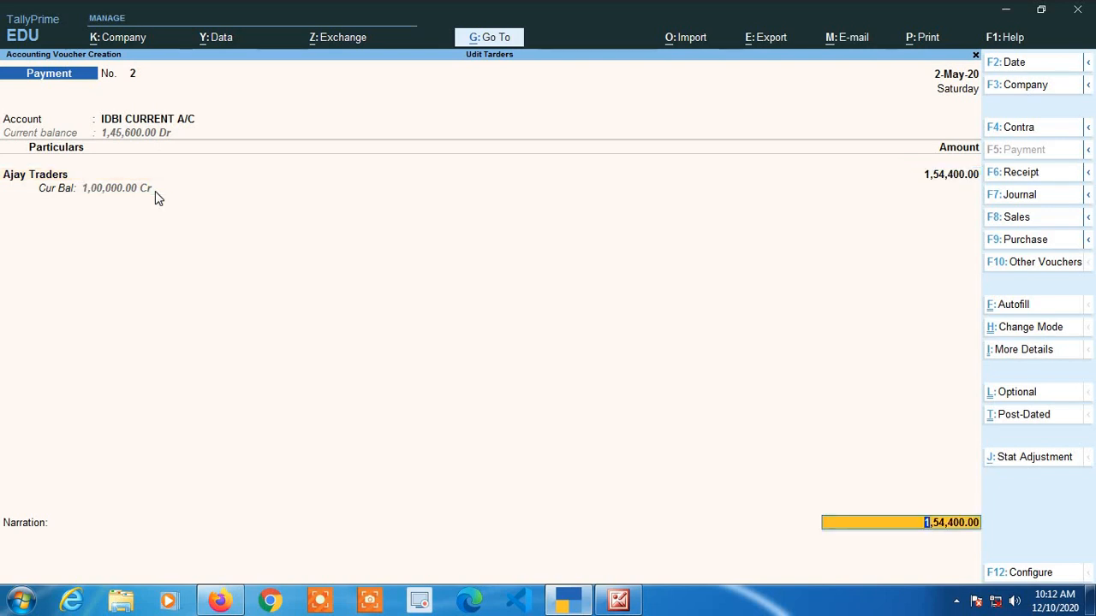
key("Return")
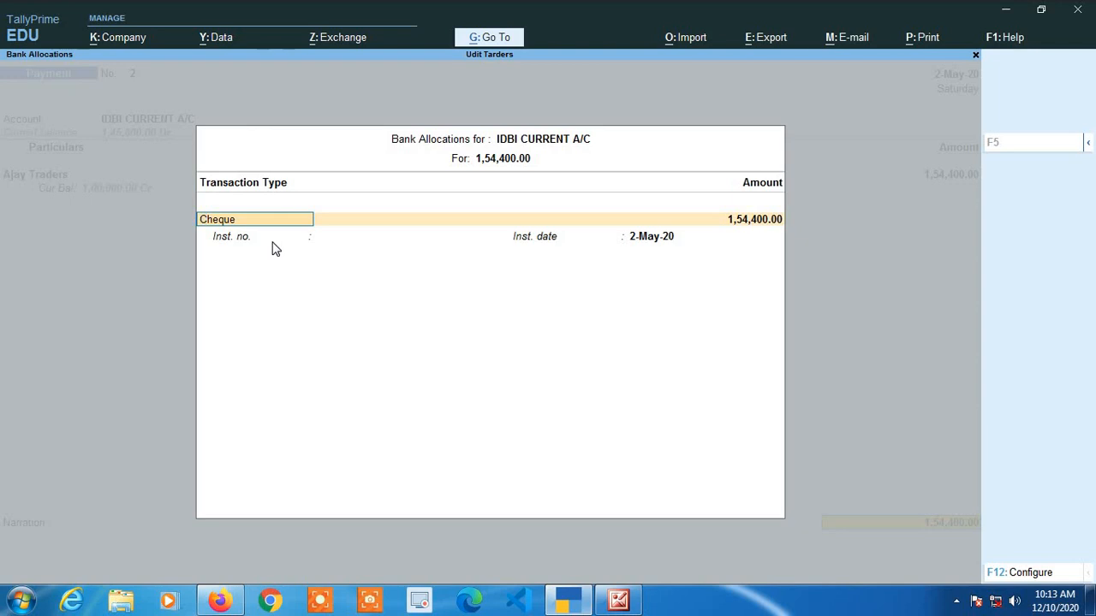
- Configure the bank allocations with Show inst. No. during voucher creation set to No
key("F12")
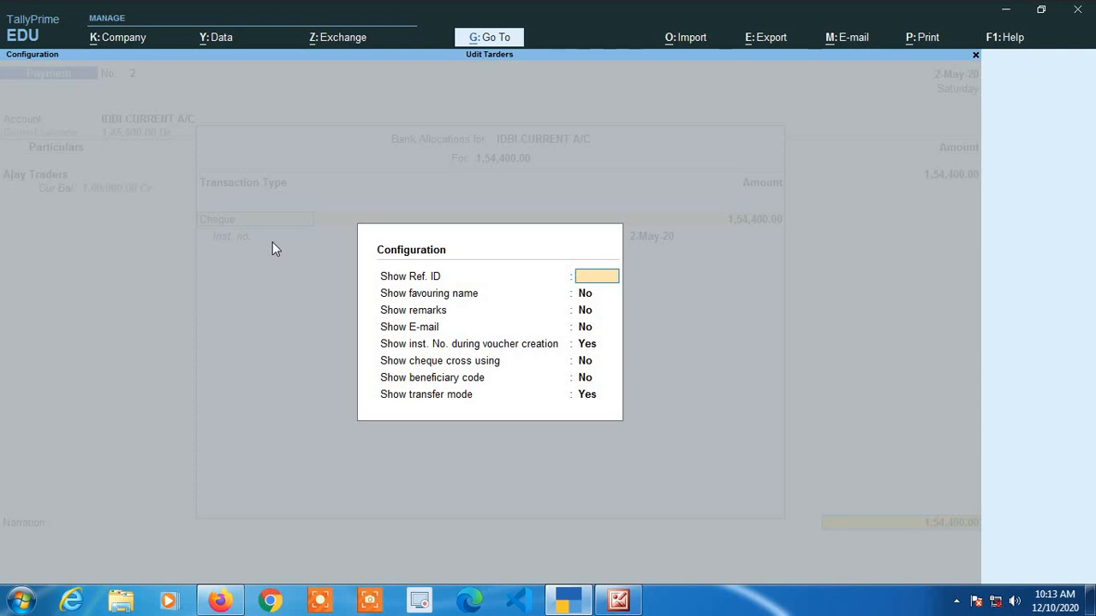
key("Escape")
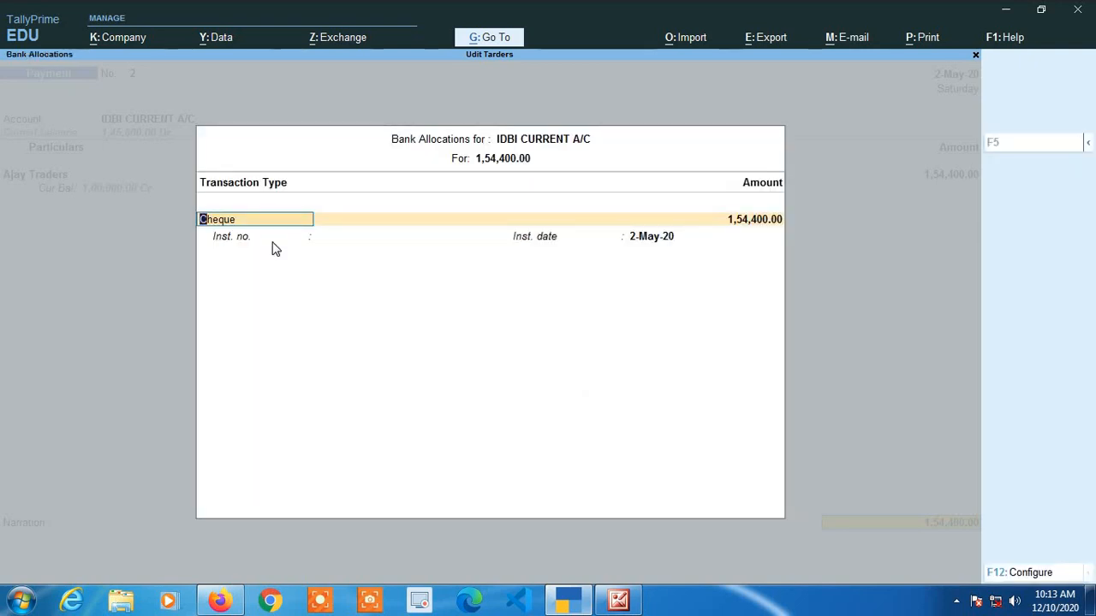
key("F12")
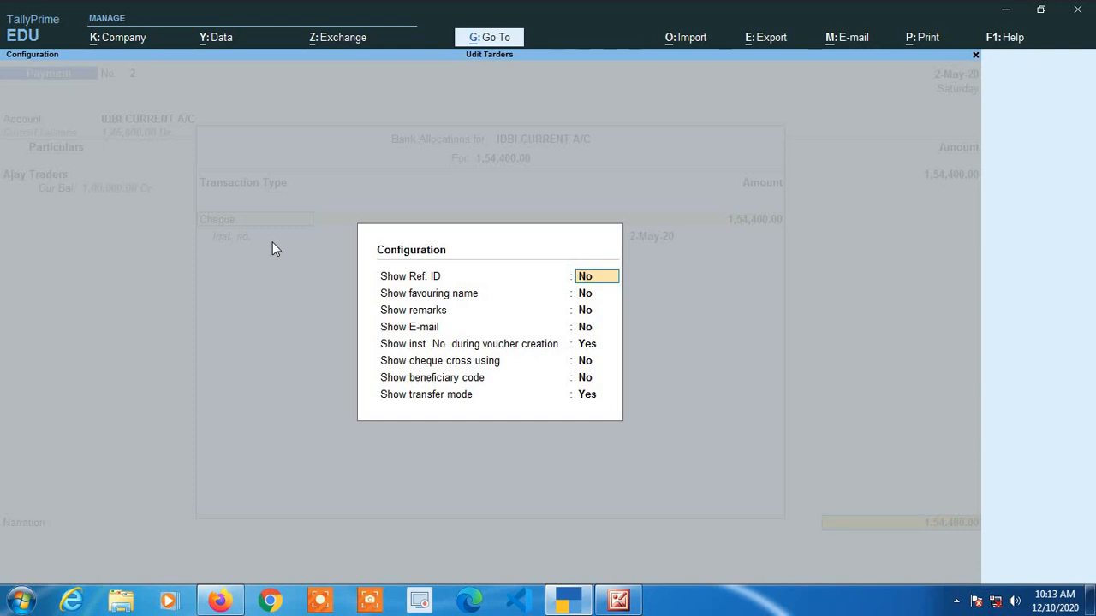
key("Return")
key("Return")
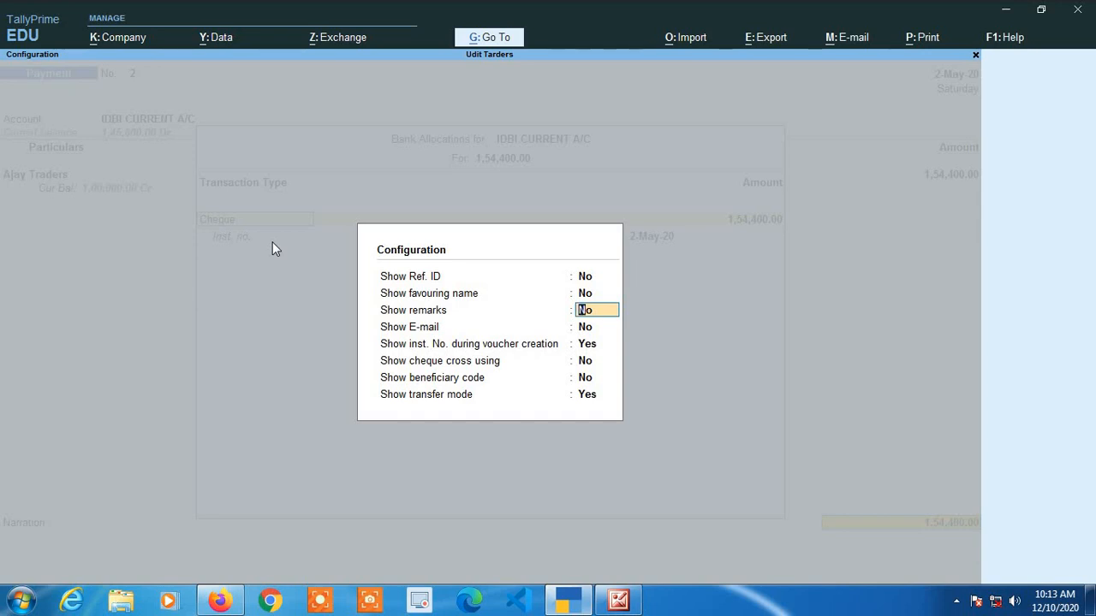
key("Return")
key("Return")
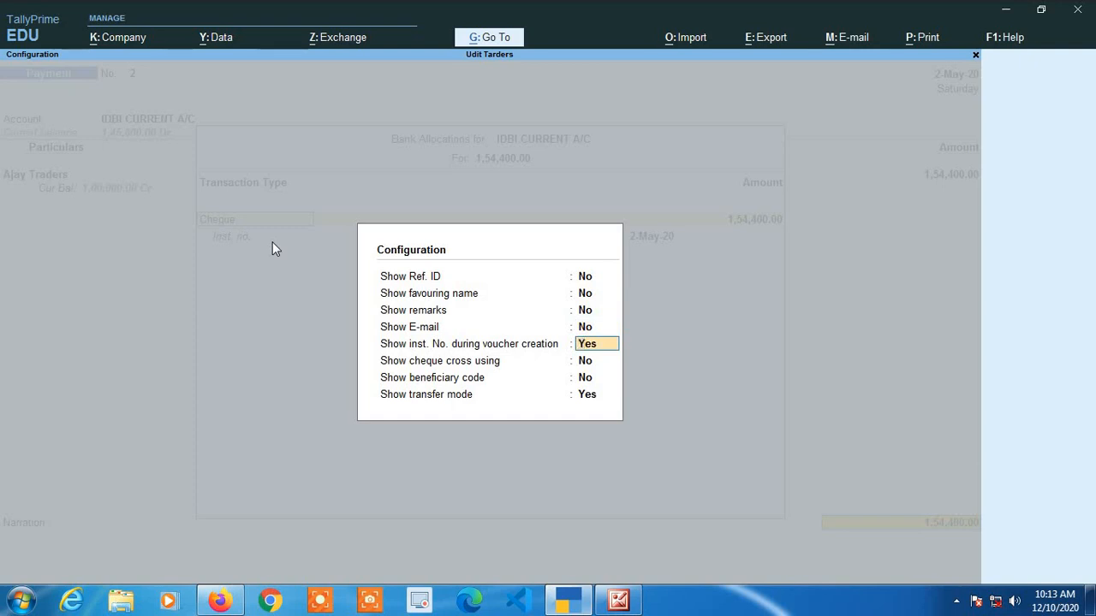
type("n")
key("Return")
key("Return")
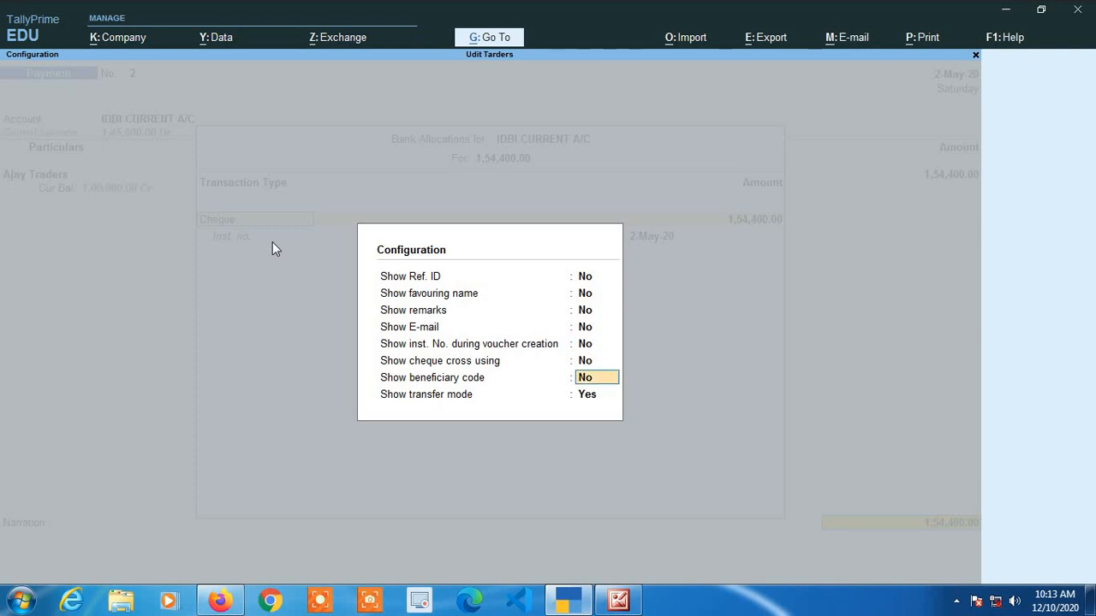
key("Return")
key("Return")
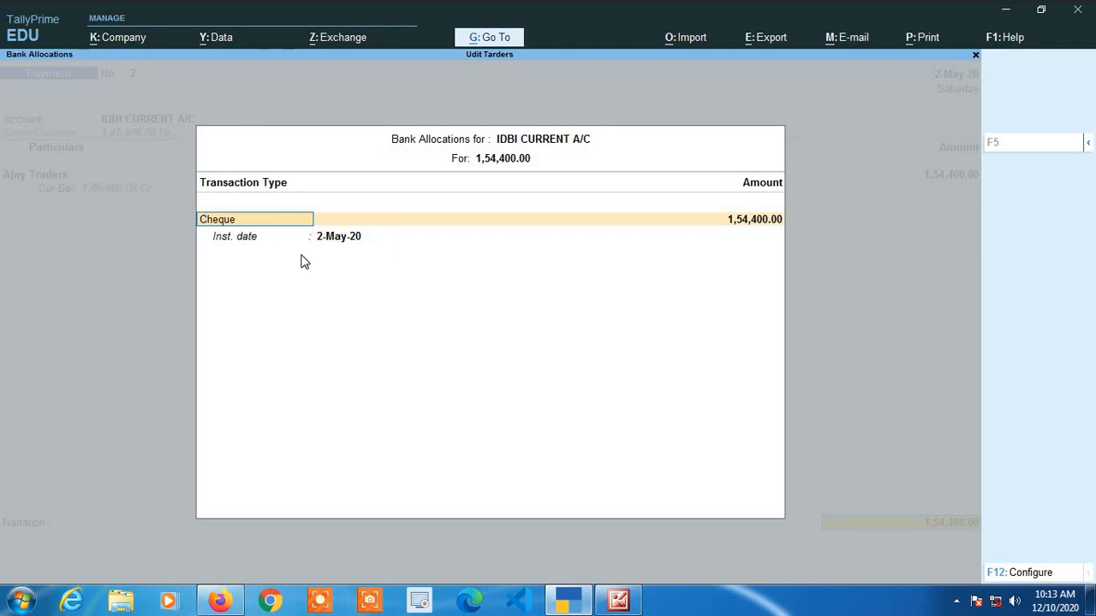
- Restore the instrument number field in the bank allocations by setting Show inst. No. during voucher creation to Yes
key("F12")
key("Return")
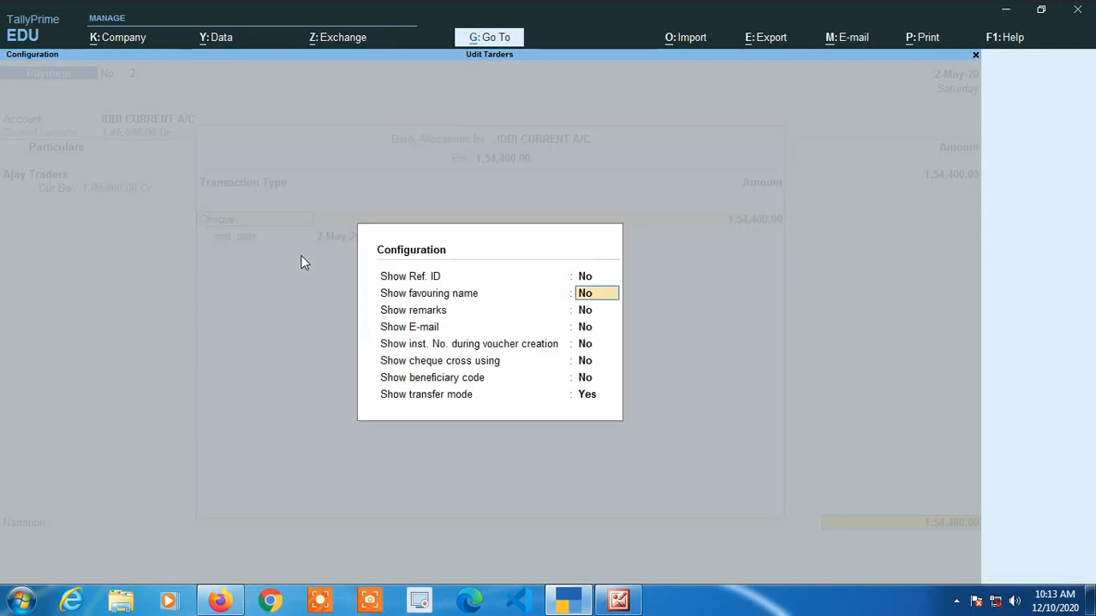
key("Return")
key("Return")
key("Return")
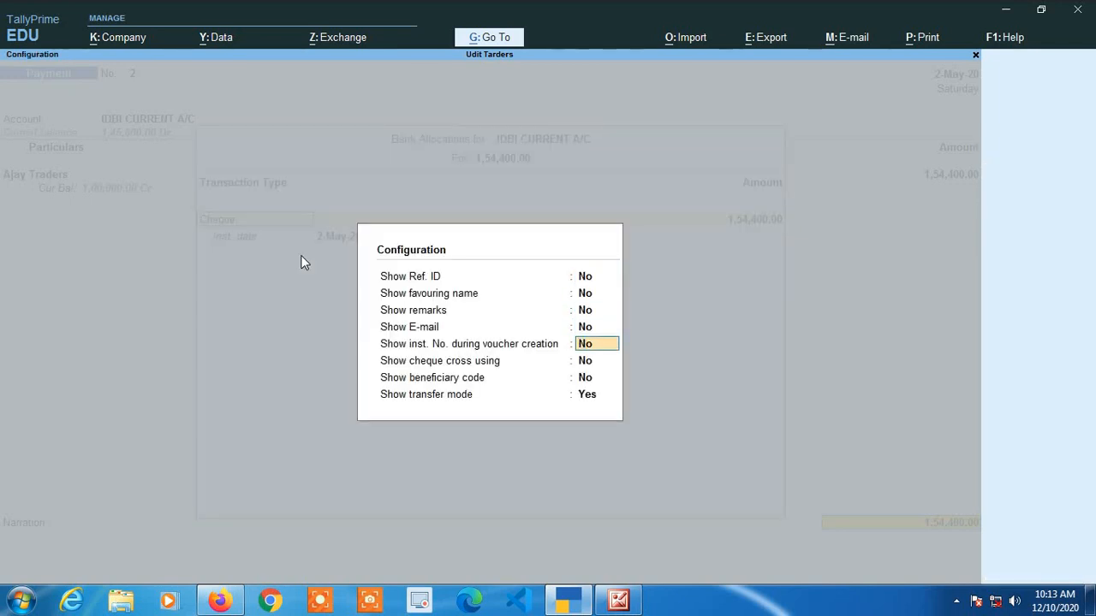
type("y")
key("Return")
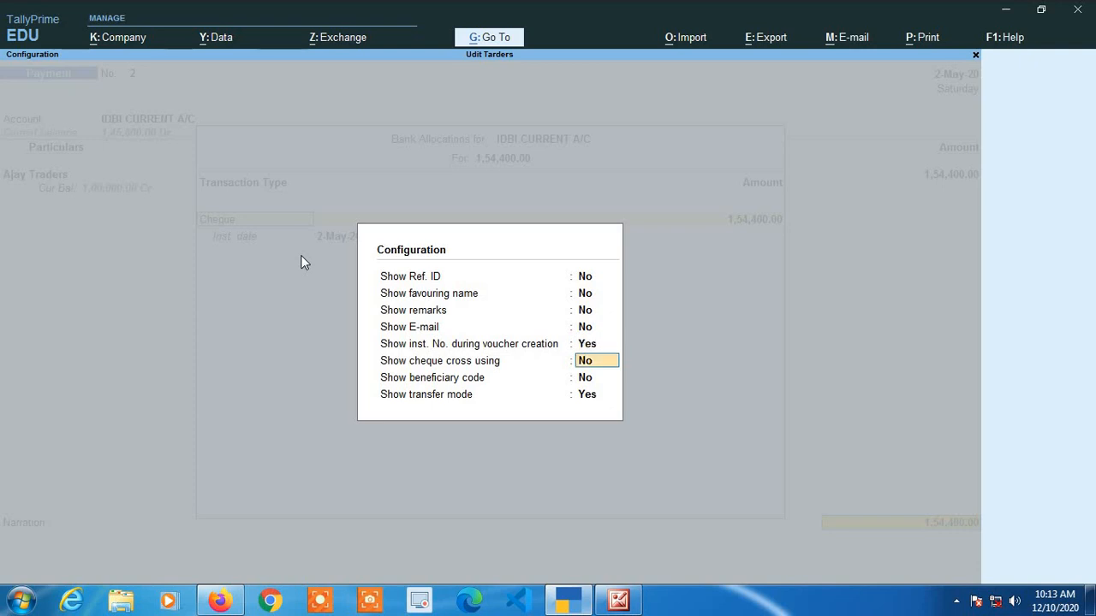
key("Return")
key("Return")
key("Return")
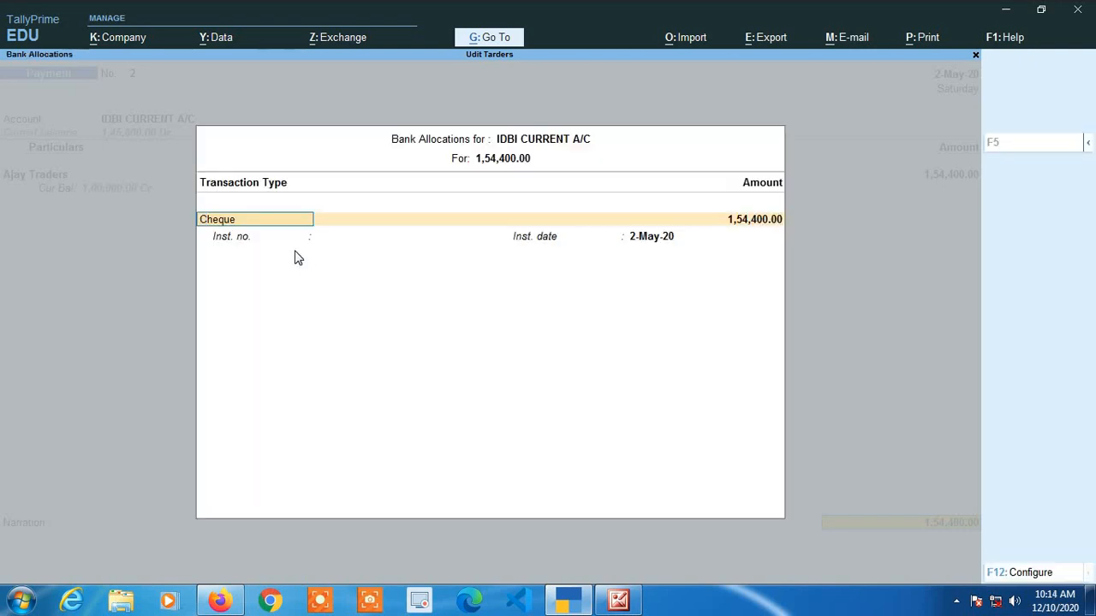
key("F12")
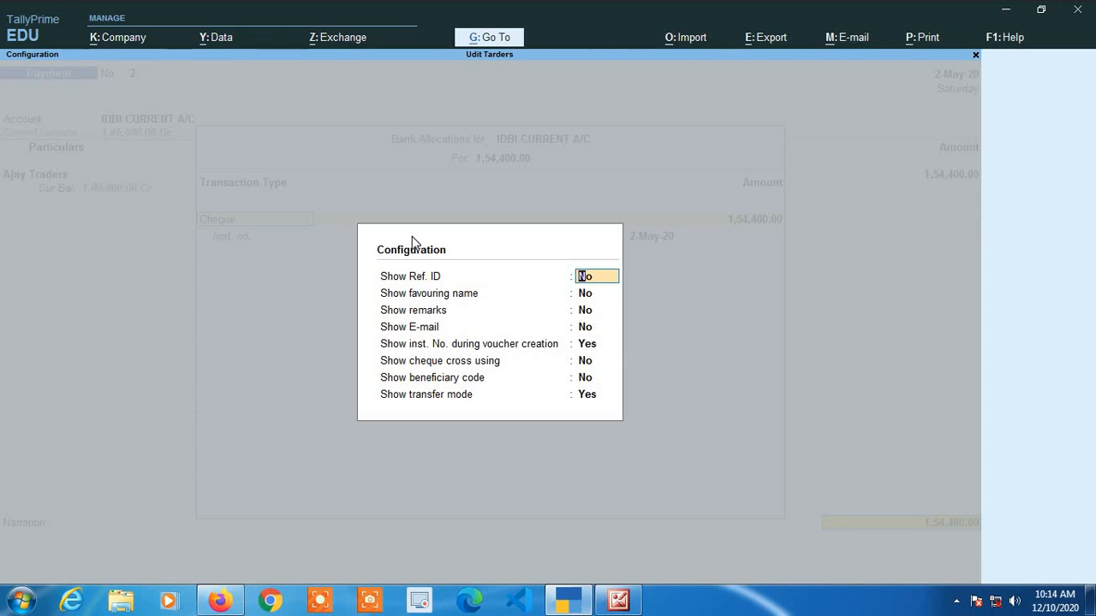
key("Escape")
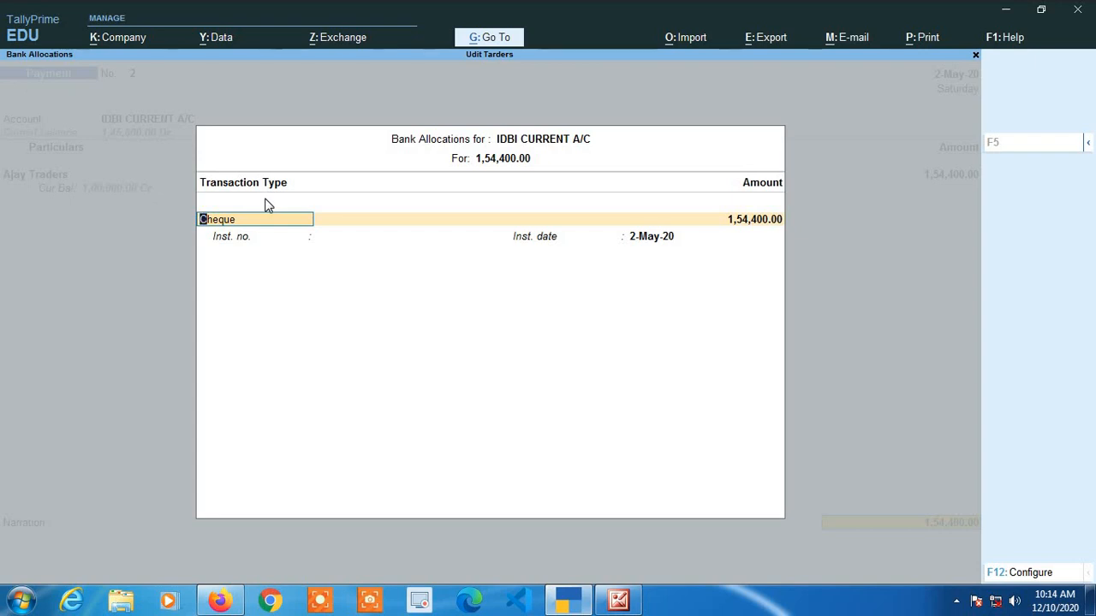
- Expand the available transaction types and choose Cheque for the IDBI CURRENT A/C bank allocation
key("BackSpace")
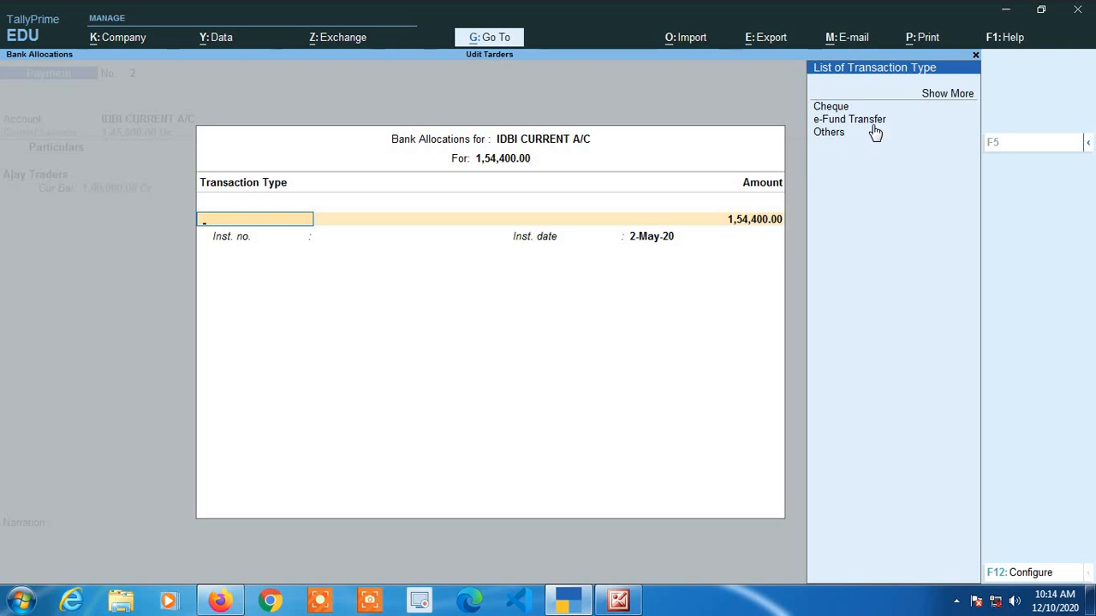
left_click(986, 101)
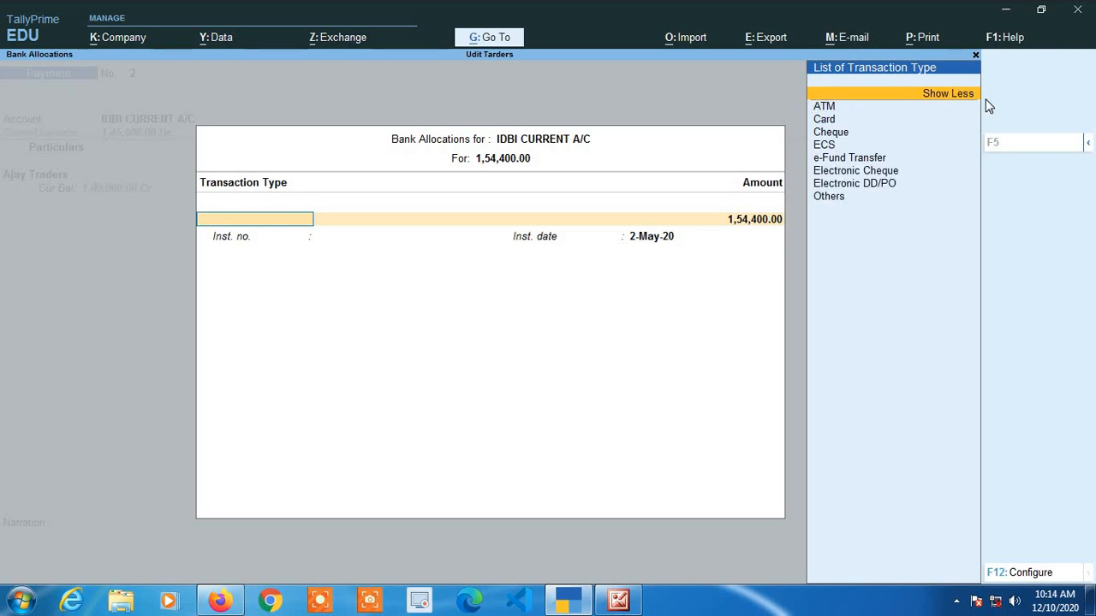
key("Down")
key("Down")
key("Down")
key("Down")
key("Down")
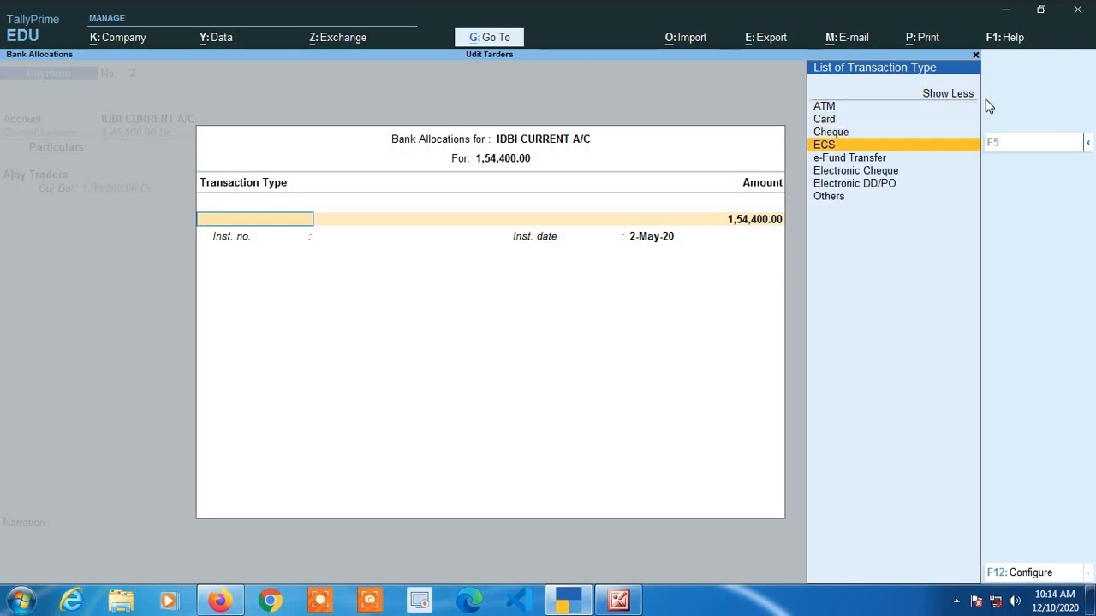
key("Down")
key("Down")
key("Down")
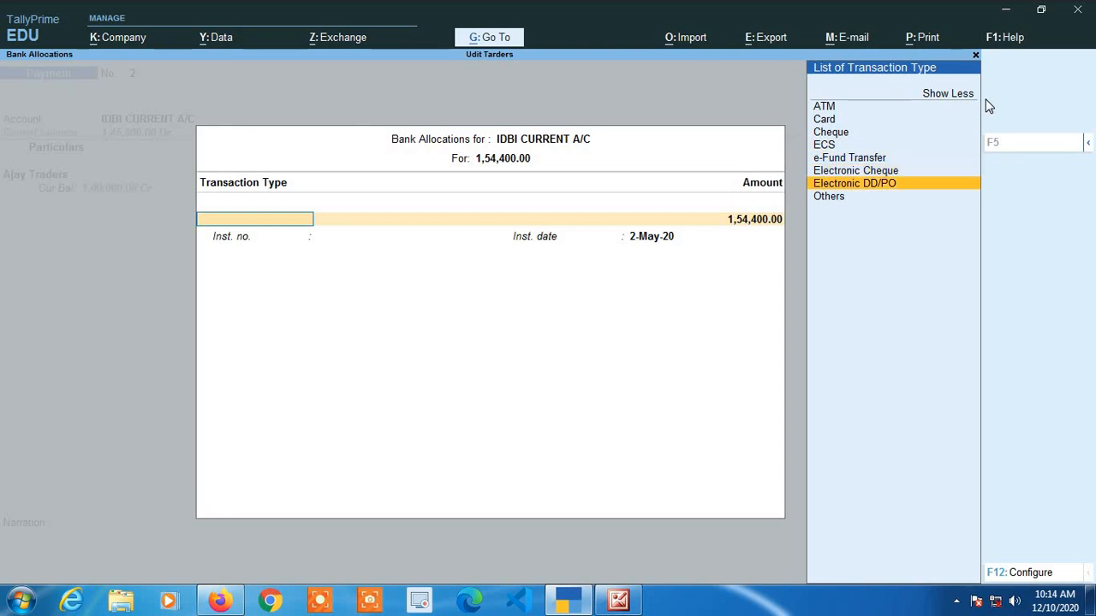
key("Up")
key("Up")
key("Up")
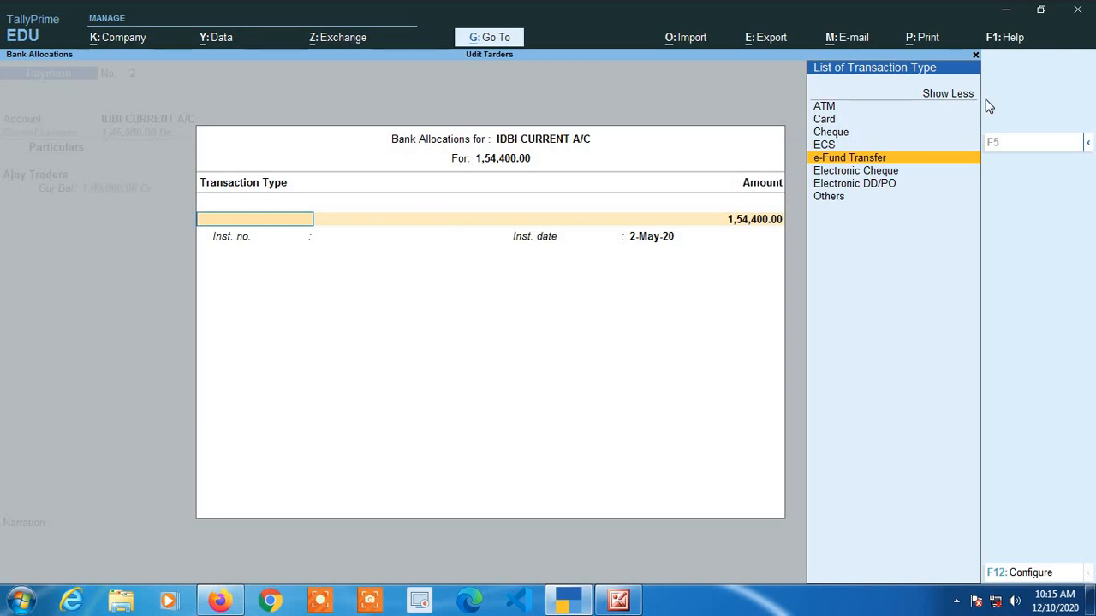
key("Up")
key("Up")
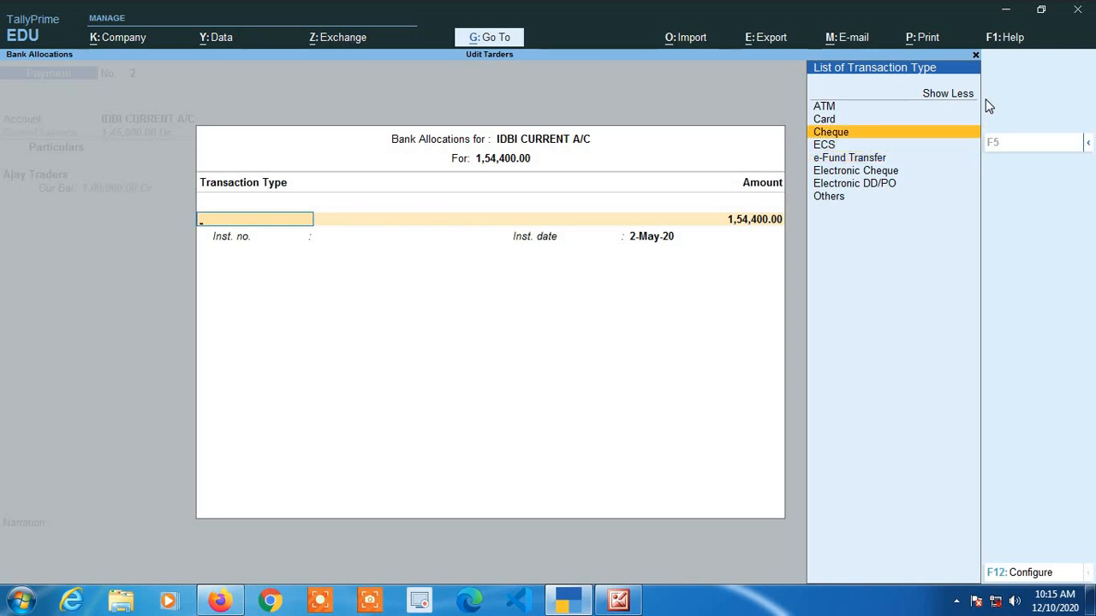
key("Return")
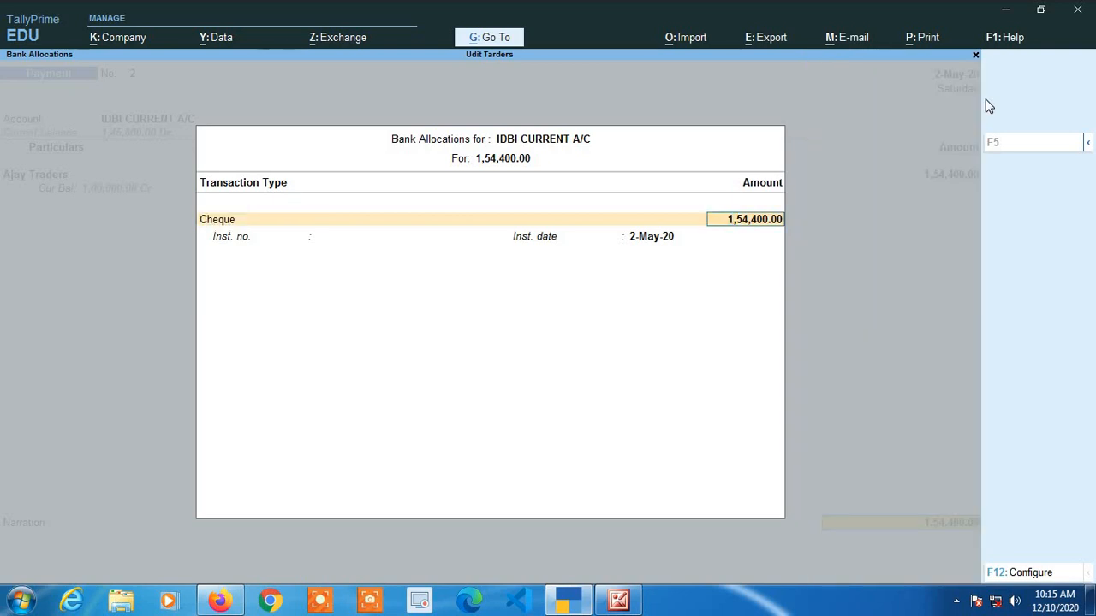
- Enter instrument number 001556 dated 2-May-20 for the cheque, then save the payment voucher without narration and leave voucher entry
key("Return")
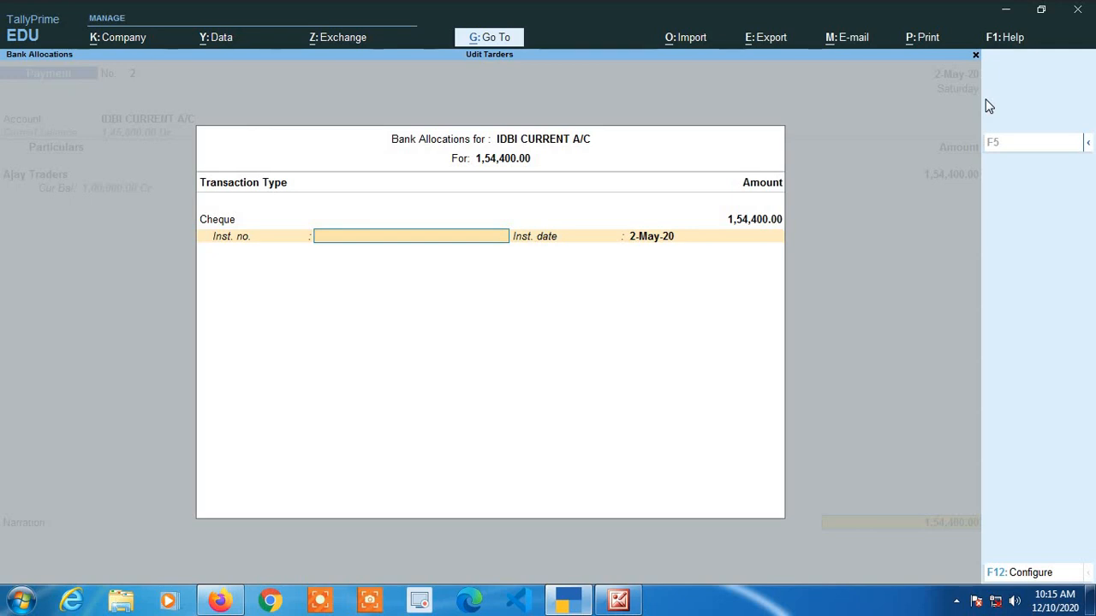
type("001556")
key("Return")
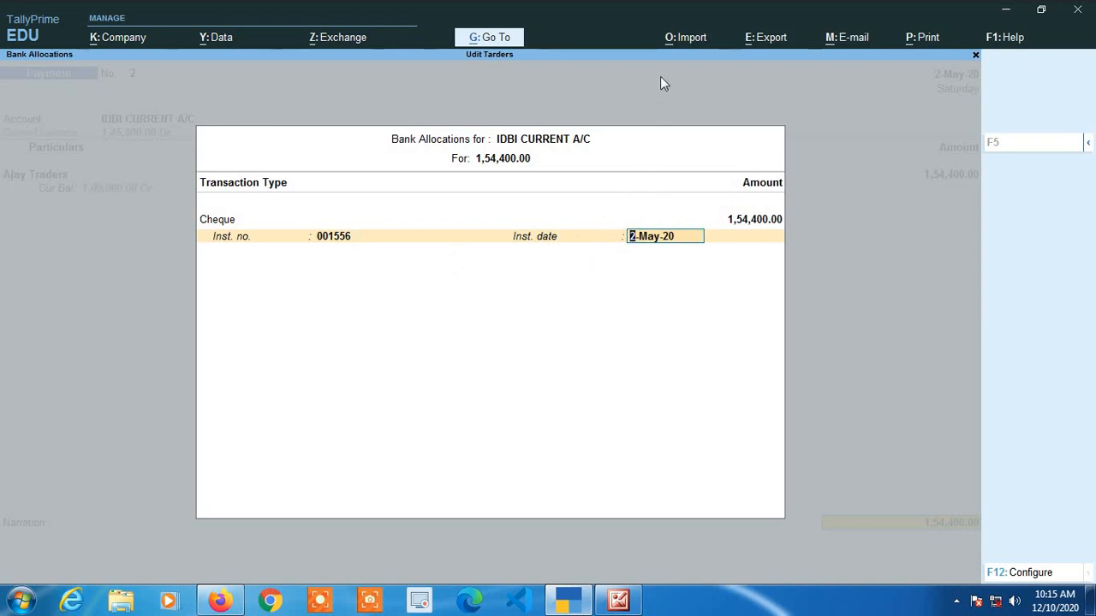
key("Return")
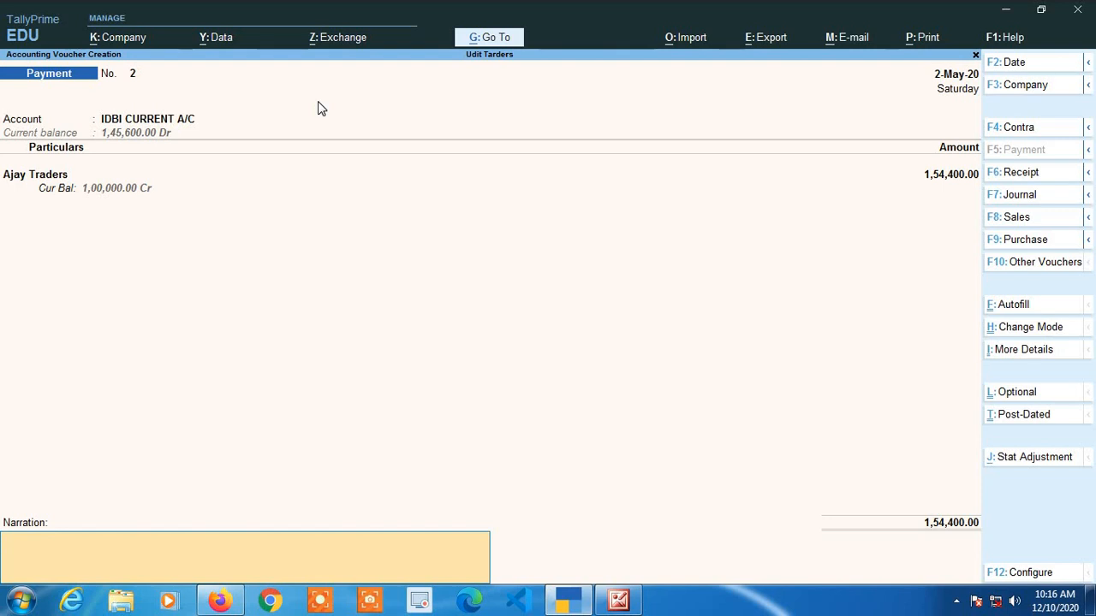
key("Return")
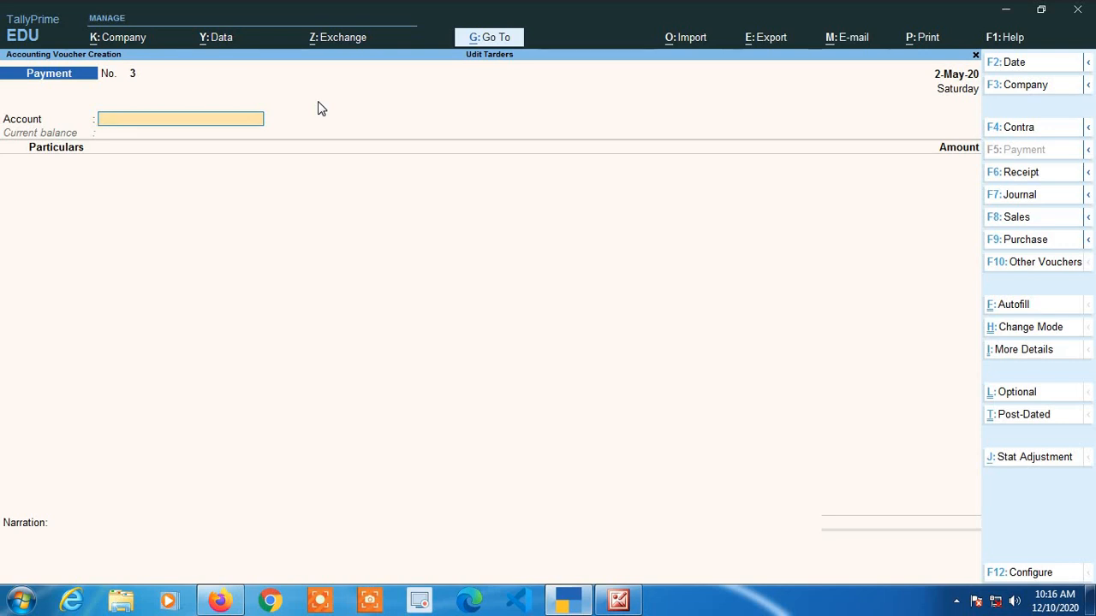
key("Escape")
key("y")
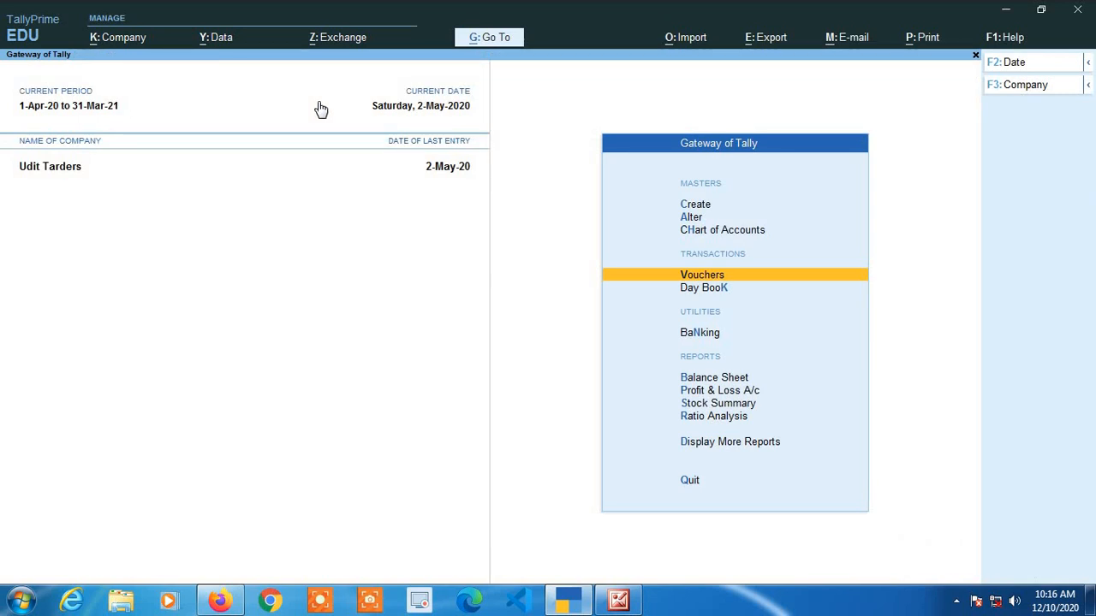
- Open the company's Balance Sheet and expand it to the detailed view
key("Down")
key("Down")
key("Down")
key("Down")
key("Down")
key("Down")
key("Down")
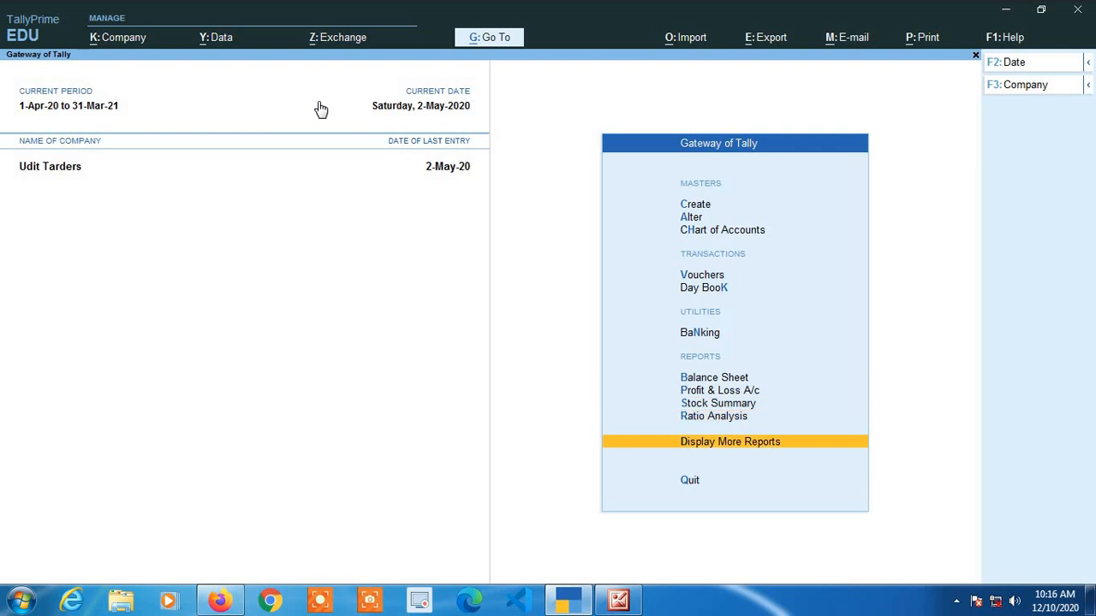
key("Up")
key("Up")
key("Up")
key("Up")
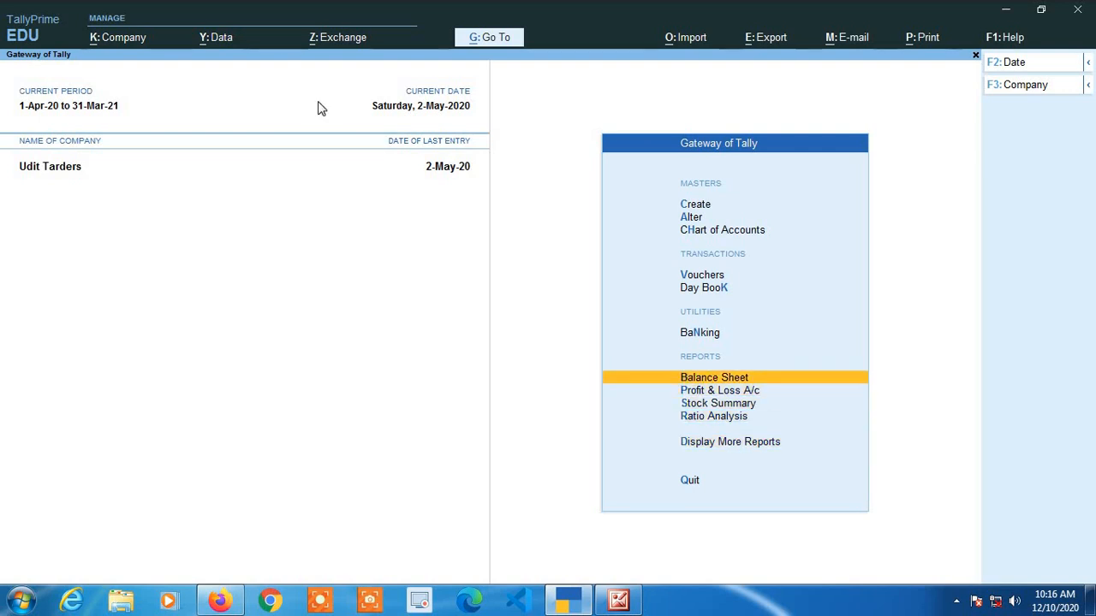
key("Return")
key("alt+f5")
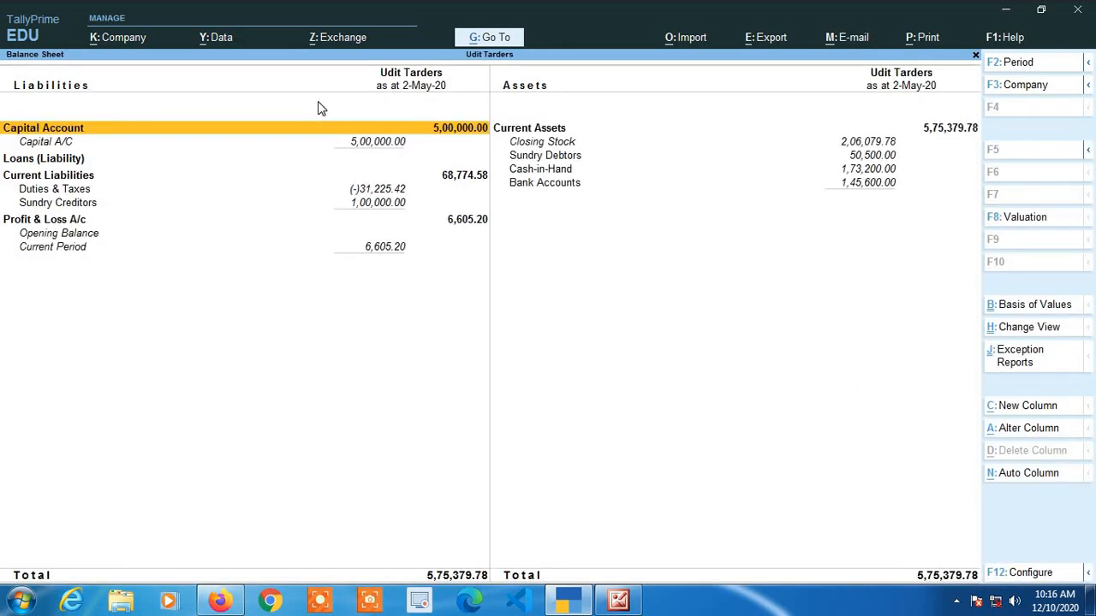
- Examine the Cash-in-Hand and Bank Accounts balances under Current Assets, then close the Balance Sheet
key("Right")
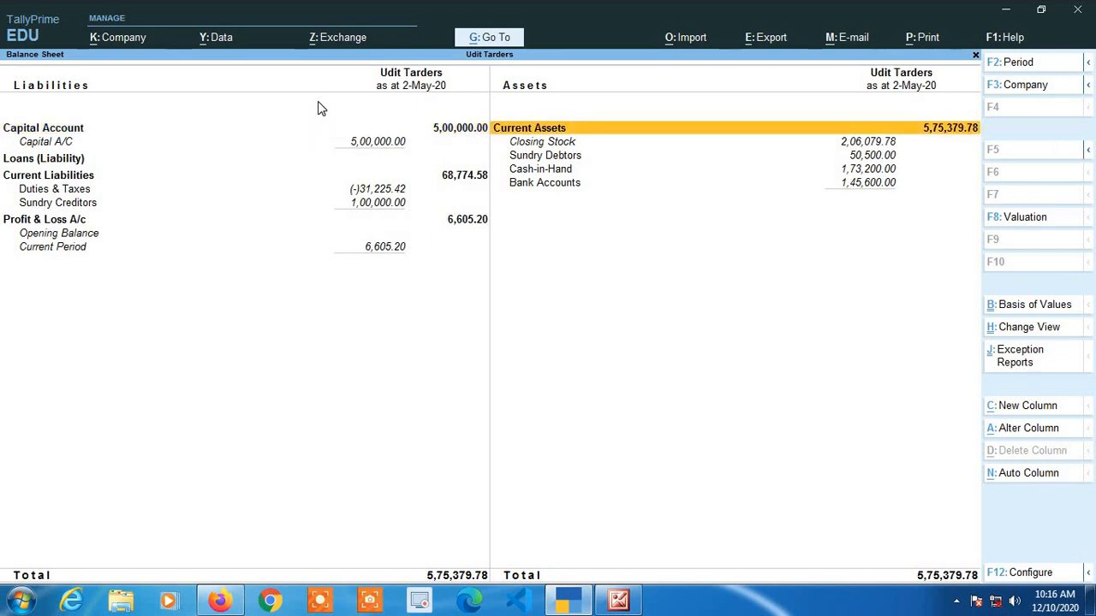
key("Down")
key("Down")
key("Down")
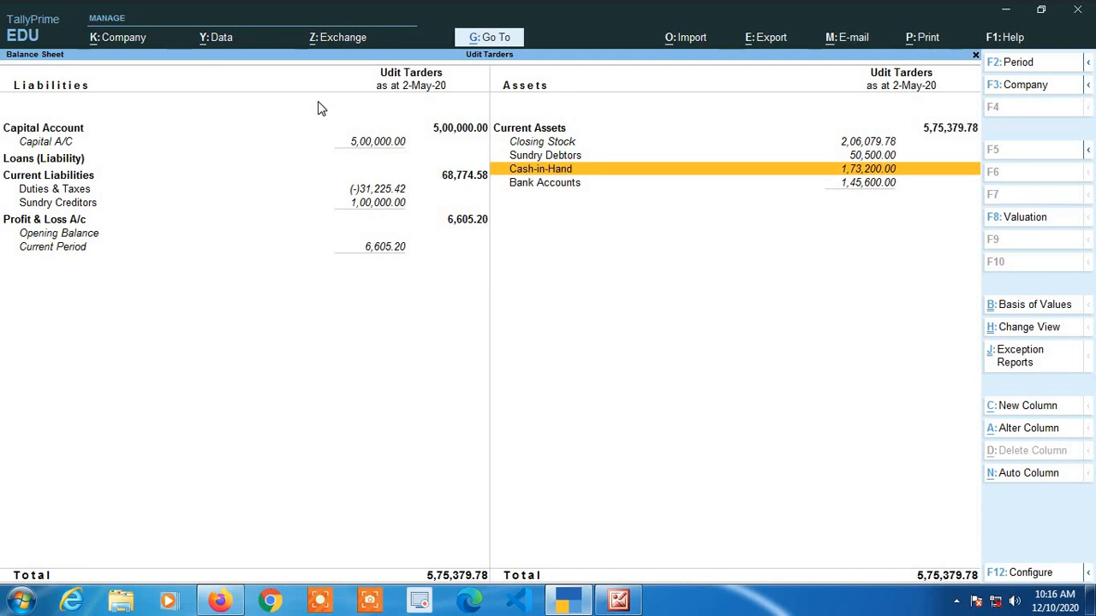
key("Down")
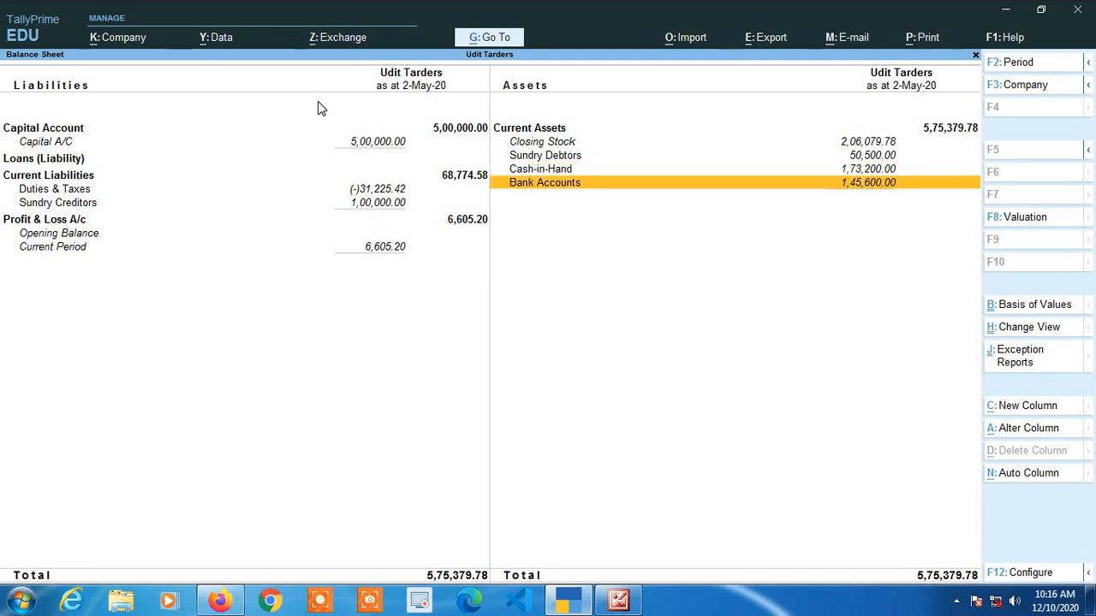
key("Up")
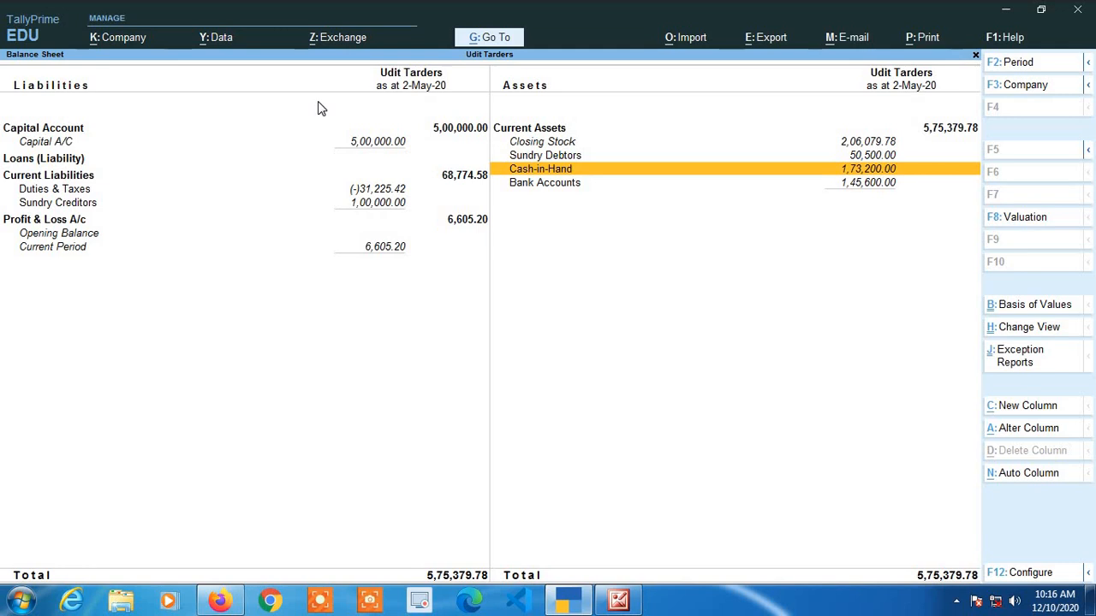
key("Down")
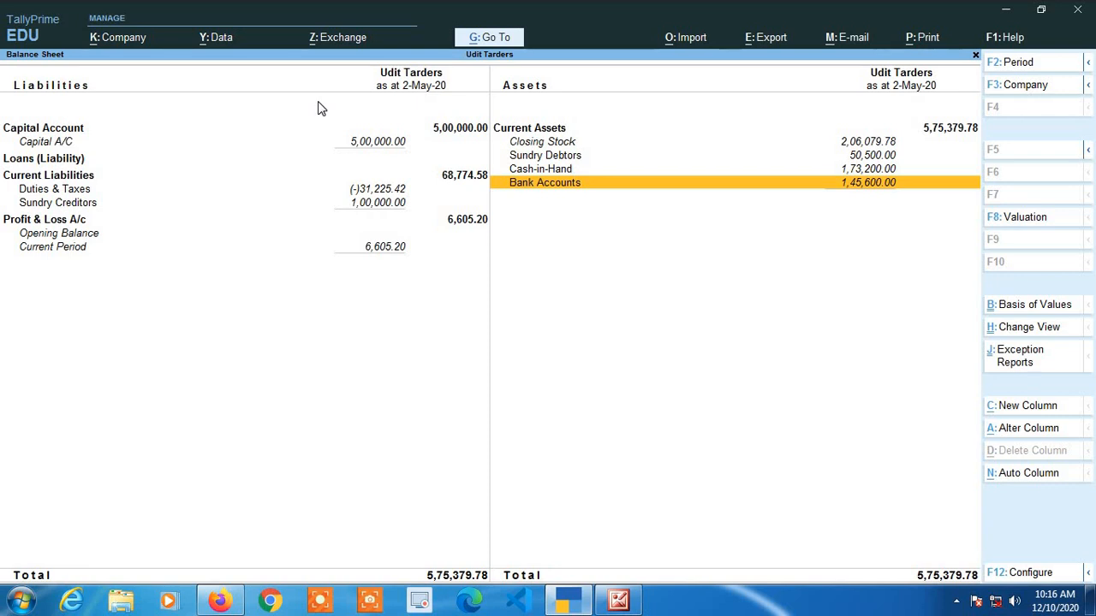
key("Escape")
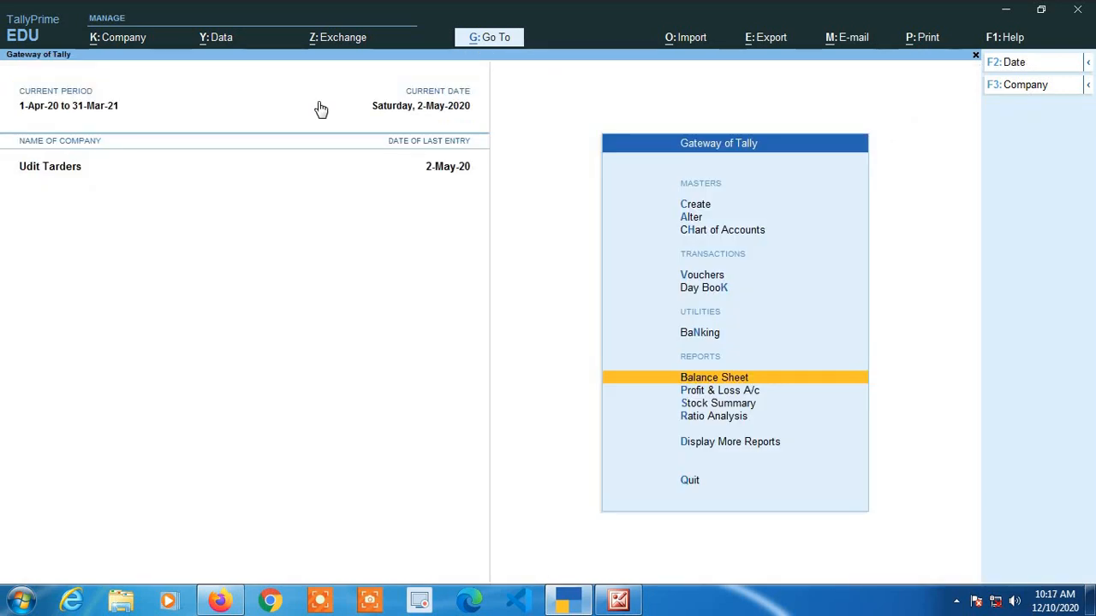
- Open the Cash/Bank Book summary from the account books reports
key("Down")
key("Down")
key("Down")
key("Down")
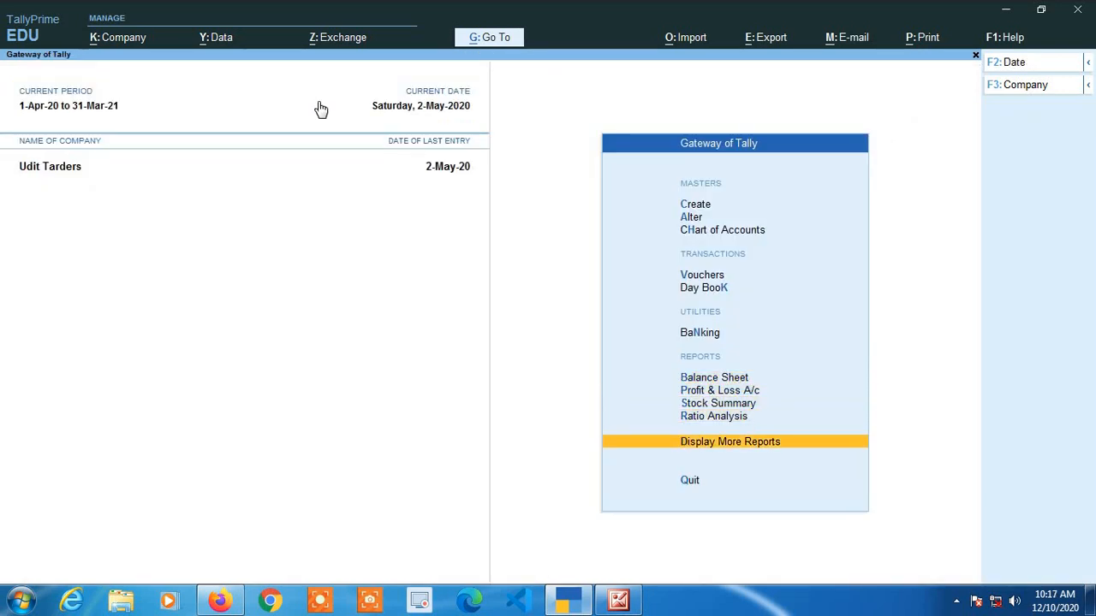
key("Return")
key("Down")
key("Down")
key("Down")
key("Down")
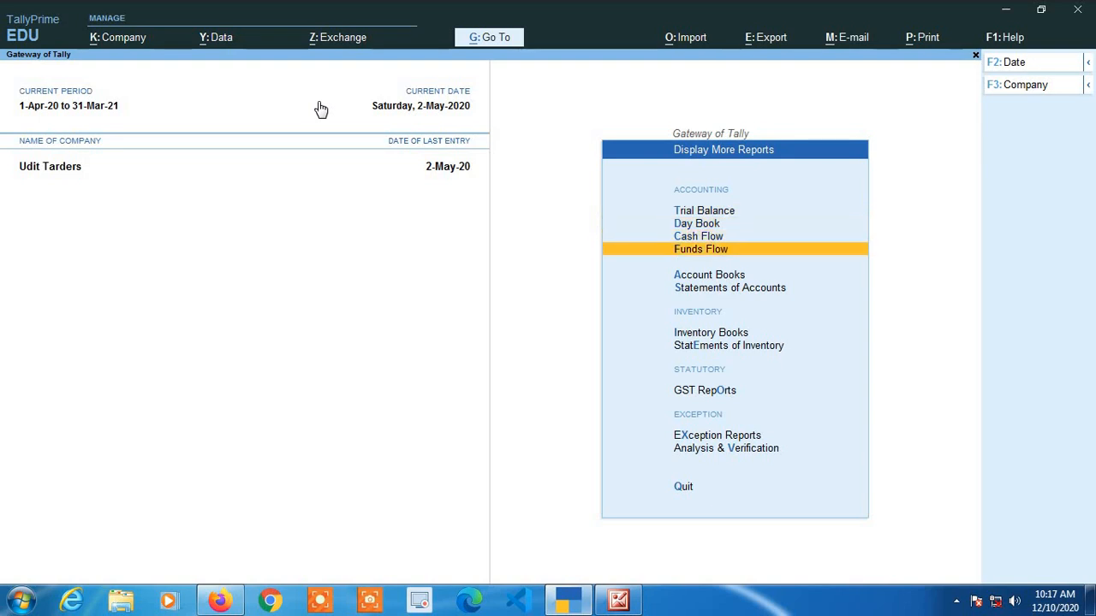
key("Return")
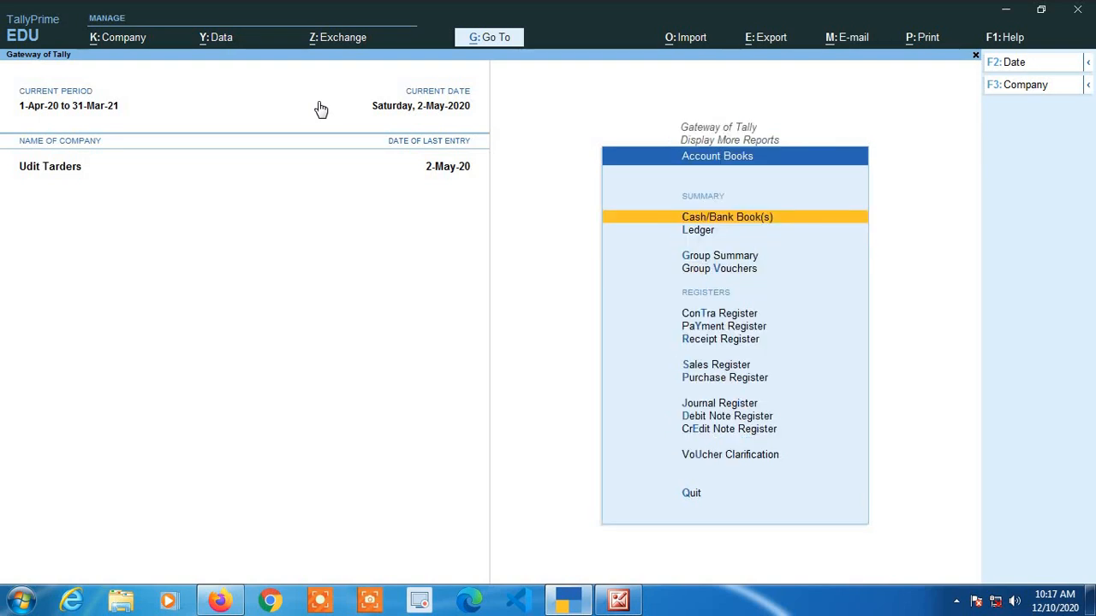
key("Return")
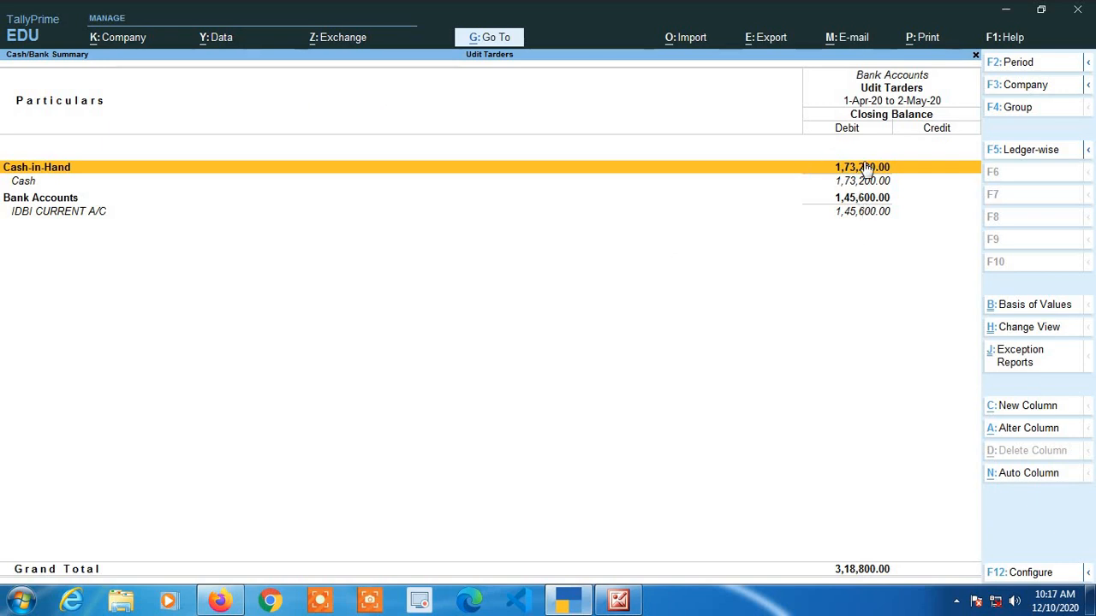
- Examine the closing balances of Cash-in-Hand, Bank Accounts and IDBI CURRENT A/C in the Cash/Bank Summary
key("Down")
key("Down")
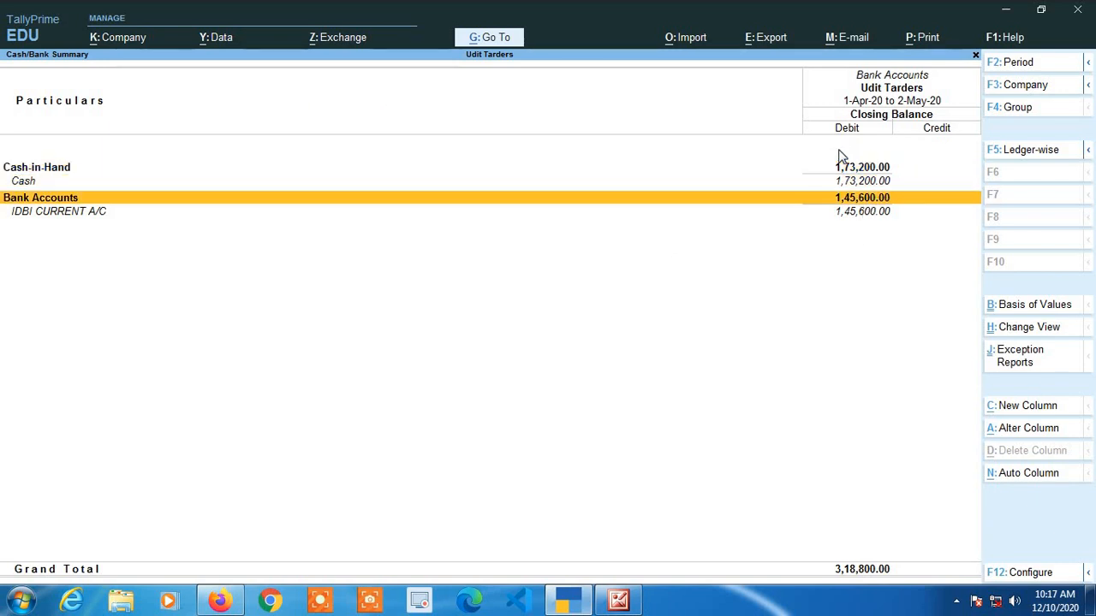
key("Down")
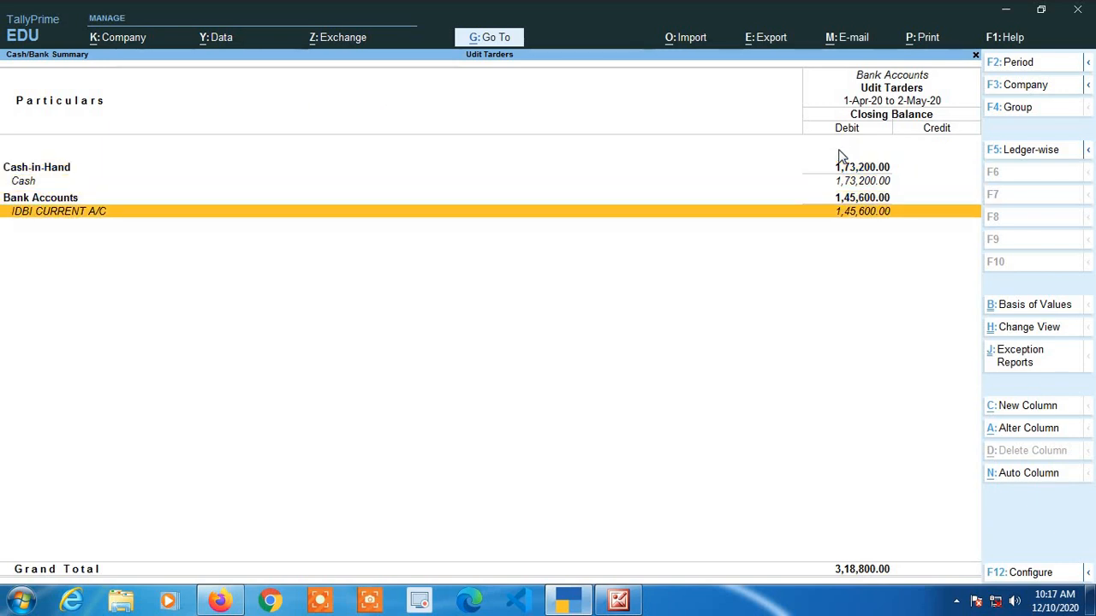
key("Up")
key("Up")
key("Up")
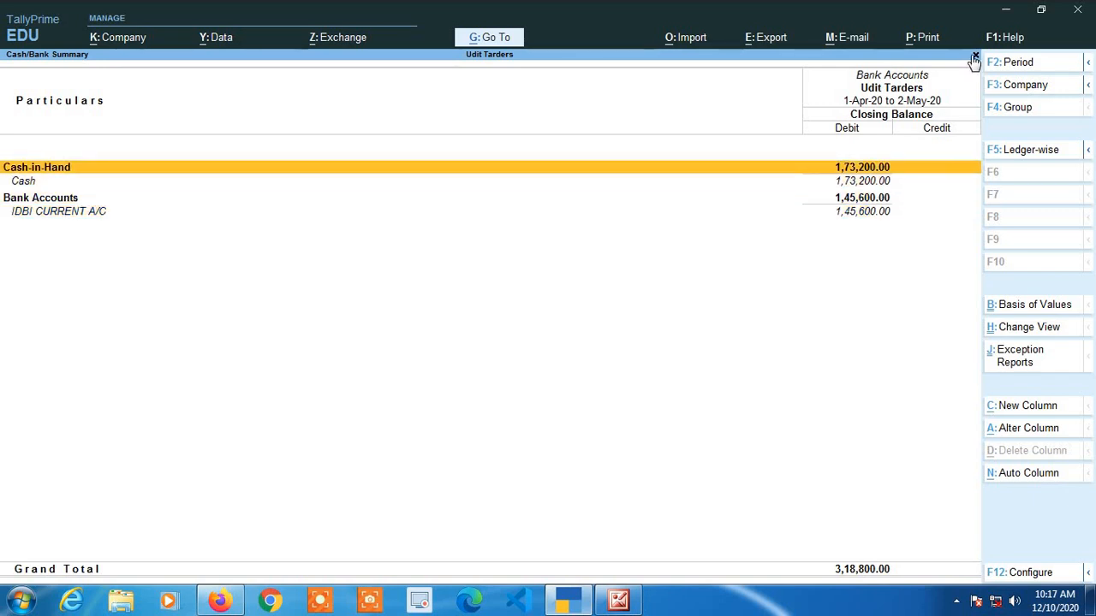
- Drill down through the Cash ledger's May transactions to the GANGA TRADERS payment voucher, then return to the Cash/Bank Summary
key("Return")
key("Return")
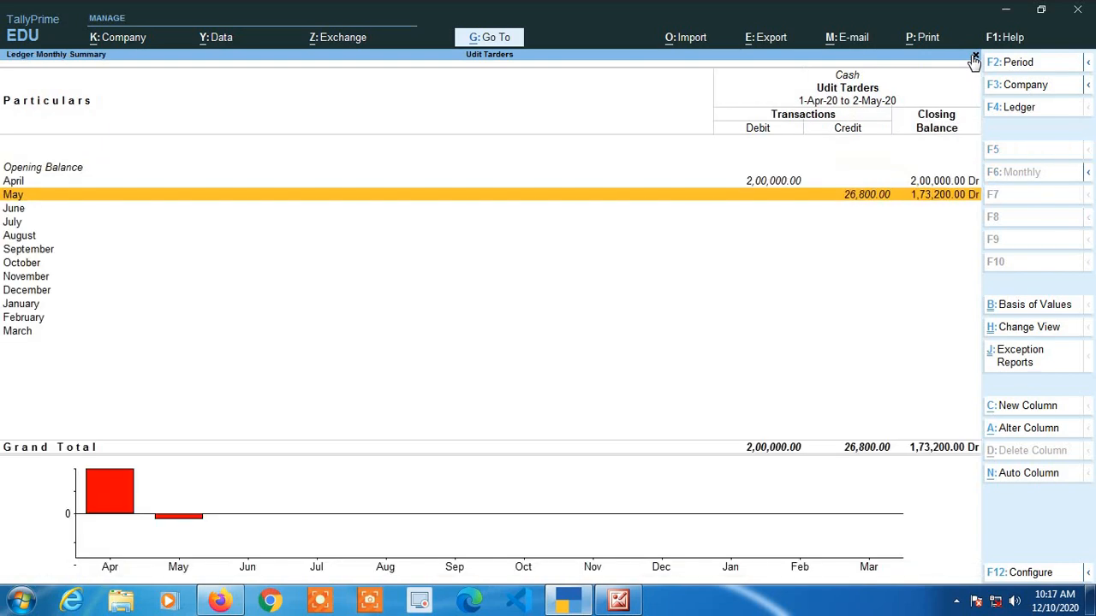
key("Return")
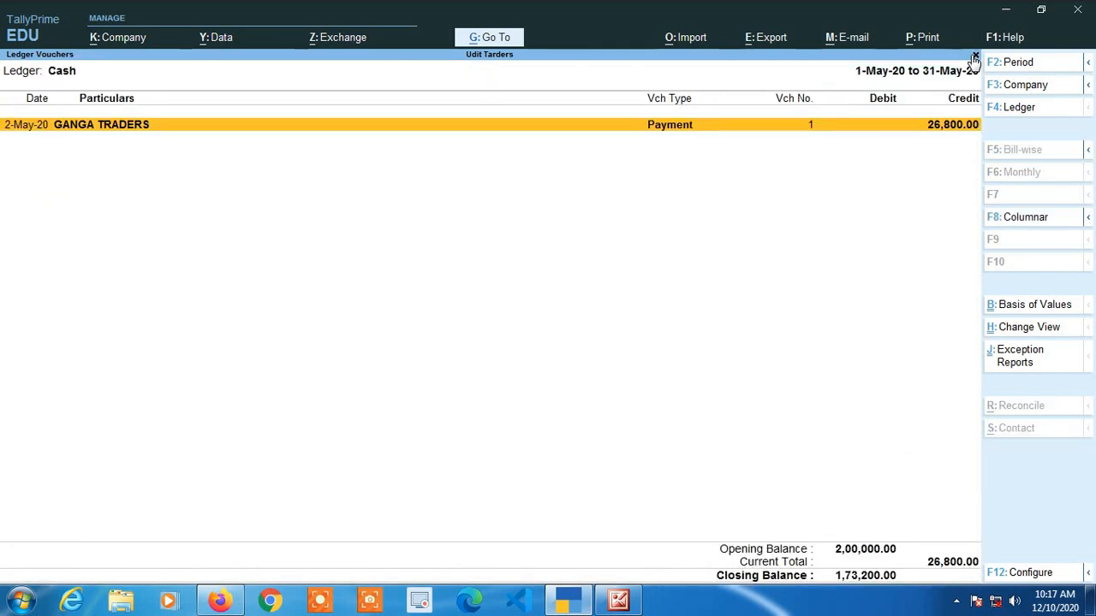
key("Return")
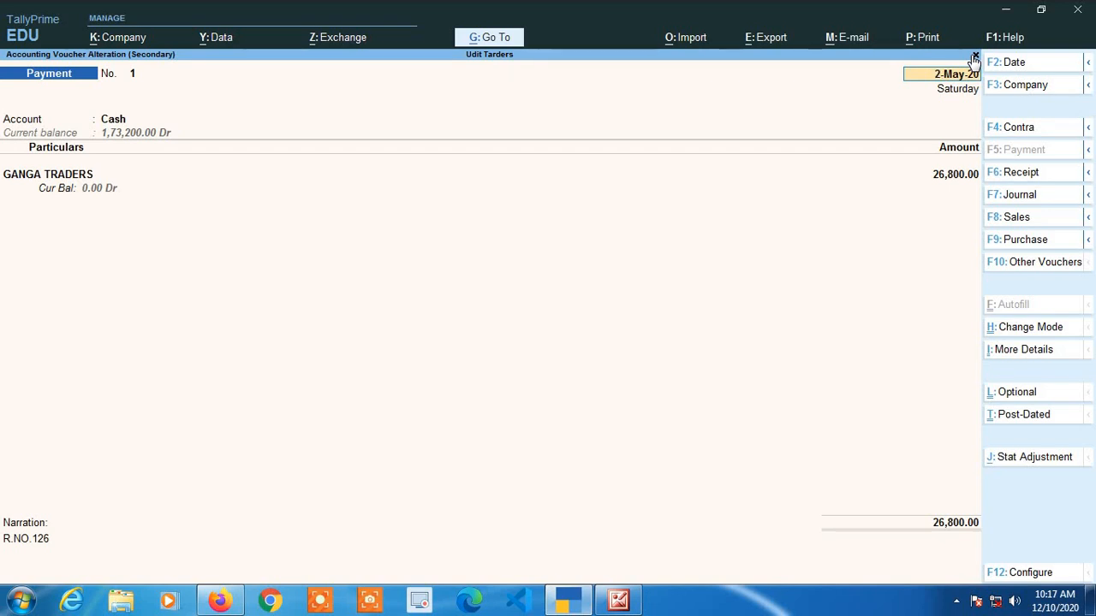
left_click(974, 56)
key("Return")
left_click(974, 56)
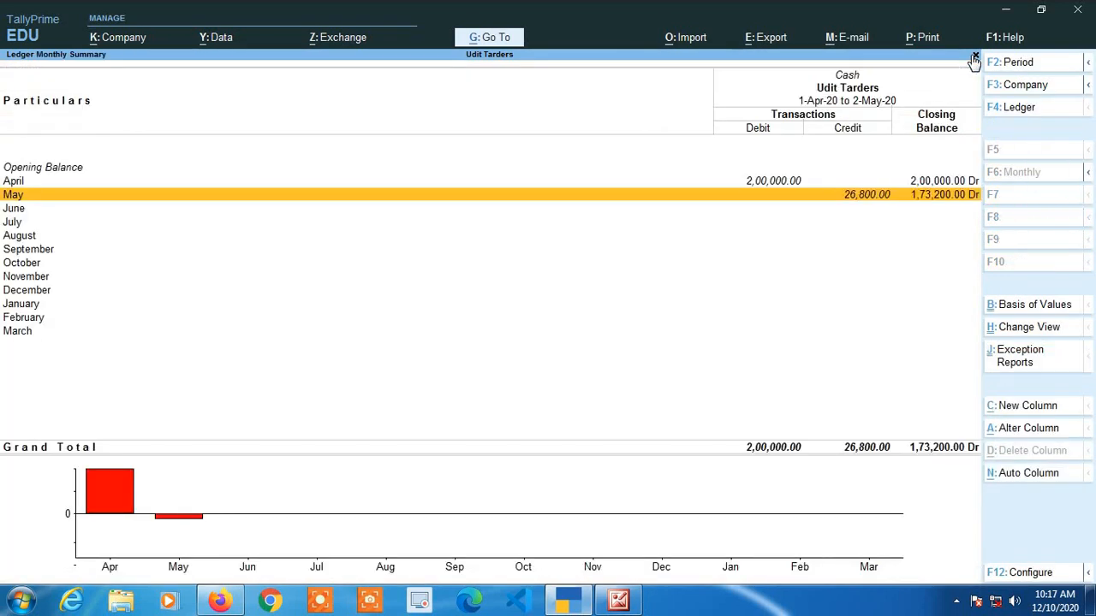
left_click(974, 57)
left_click(974, 57)
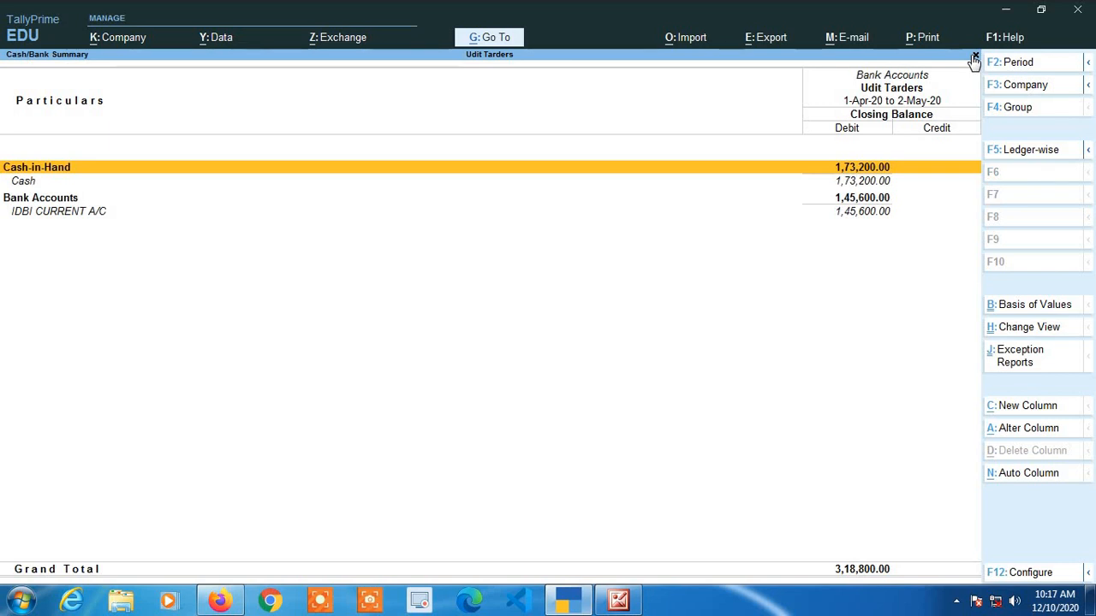
- Drill down through the IDBI CURRENT A/C ledger's May transactions to the Ajay Traders payment voucher
key("Down")
key("Down")
key("Down")
key("Return")
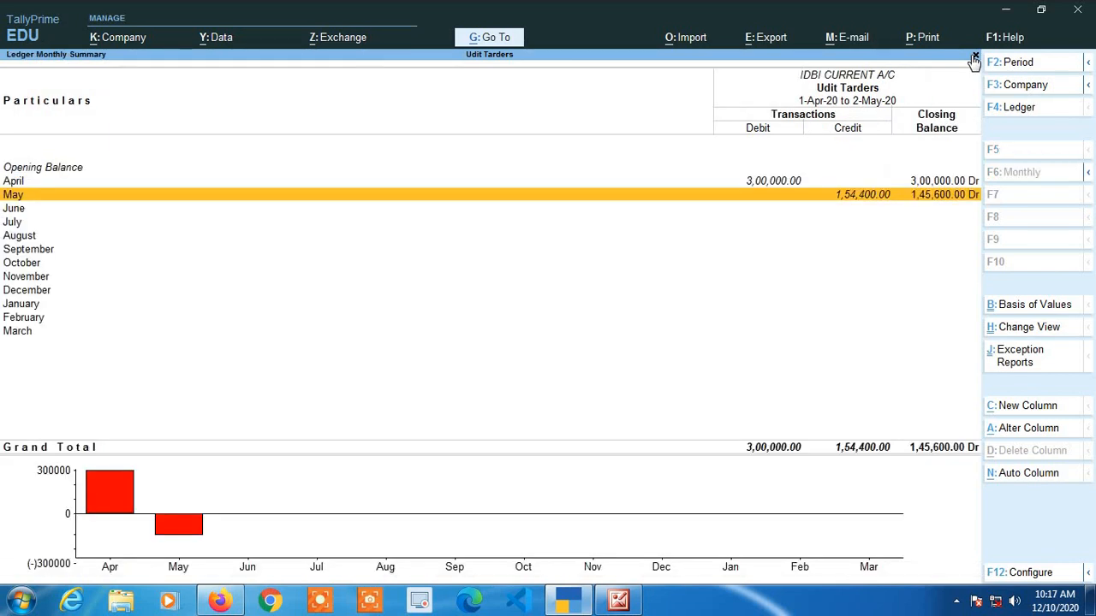
key("Return")
key("Return")
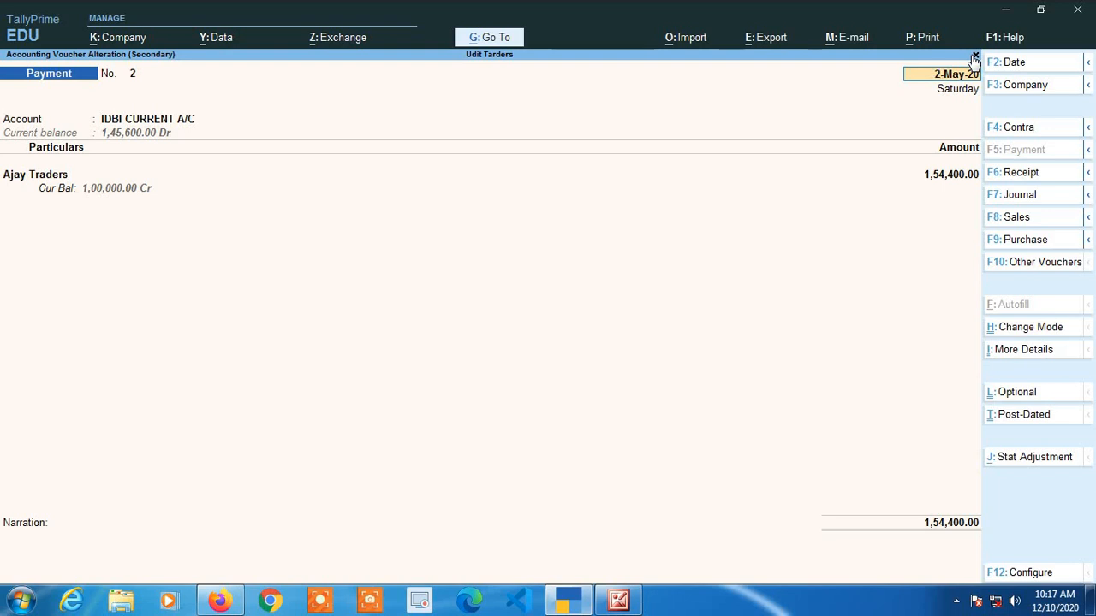
- Close the Ajay Traders voucher without changes and leave all the open reports to return to the Gateway of Tally
key("Escape")
key("Escape")
key("Return")
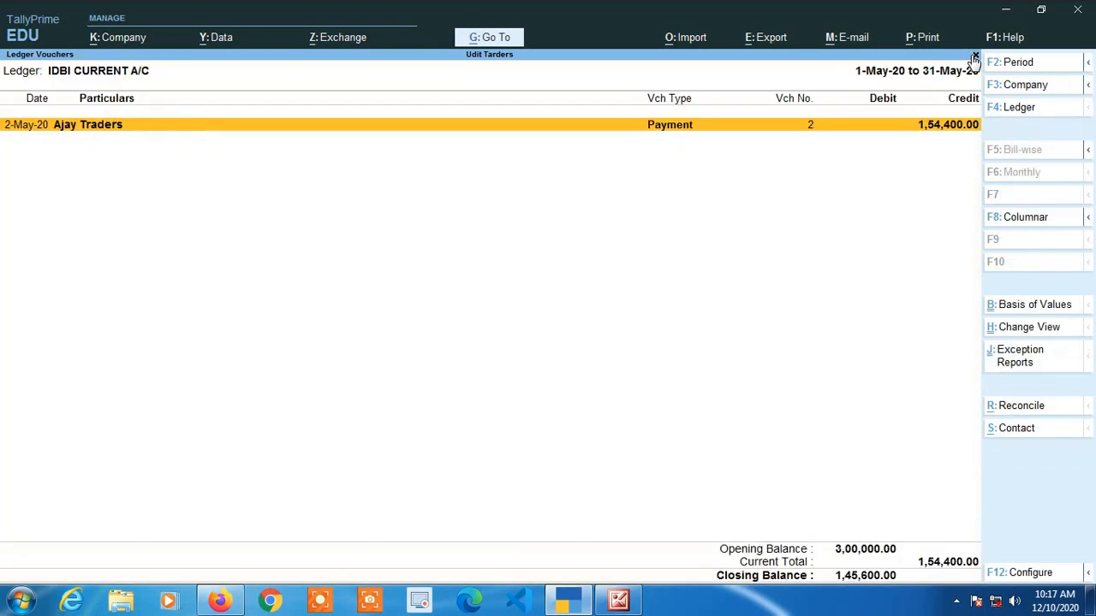
left_click(974, 57)
left_click(974, 57)
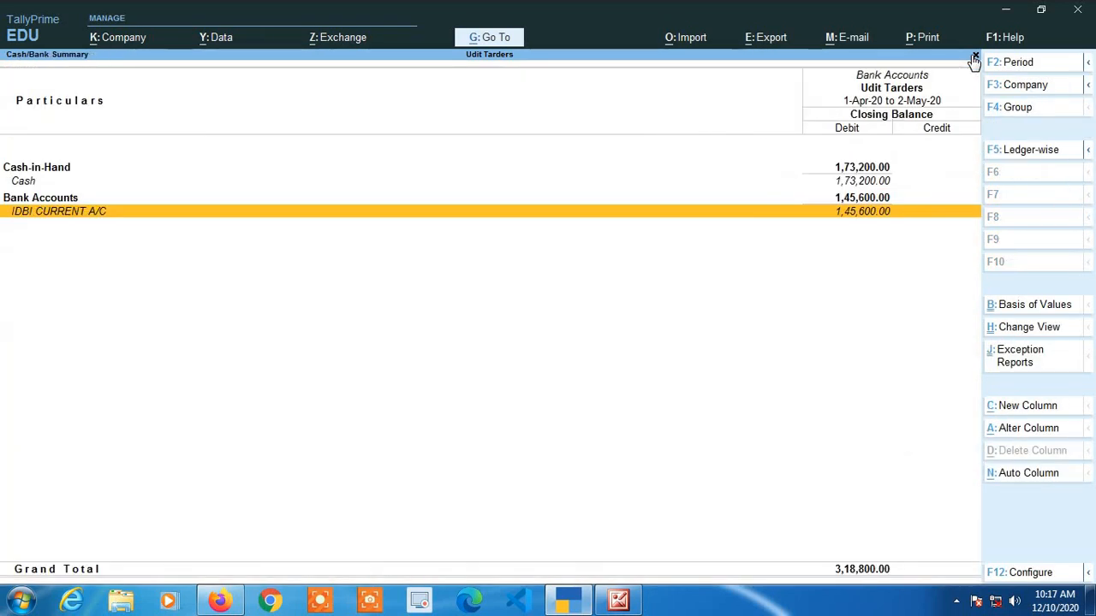
left_click(974, 57)
left_click(974, 58)
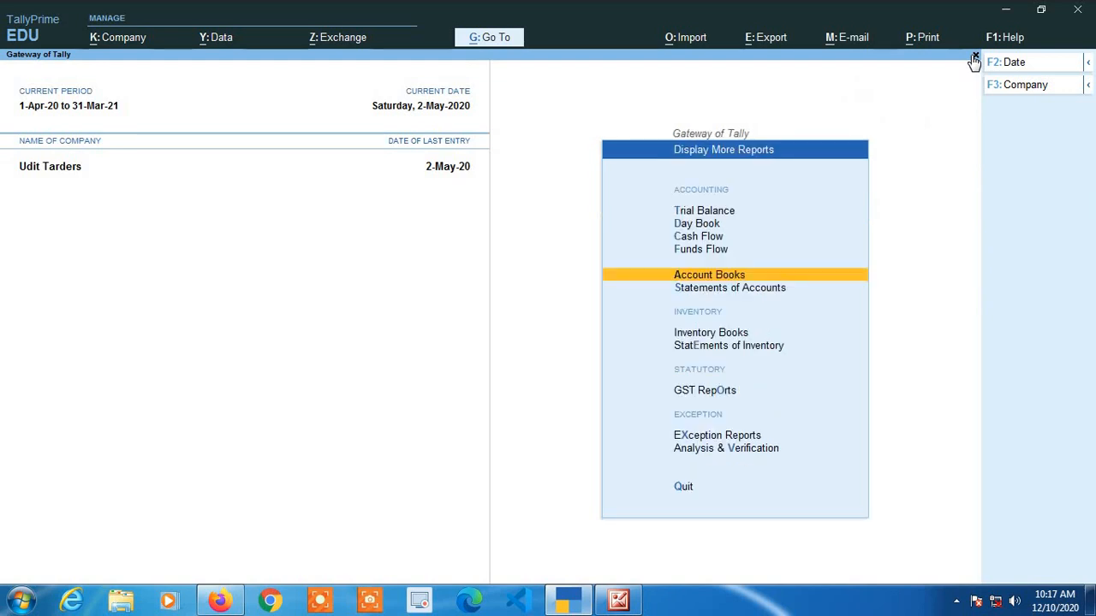
left_click(974, 57)
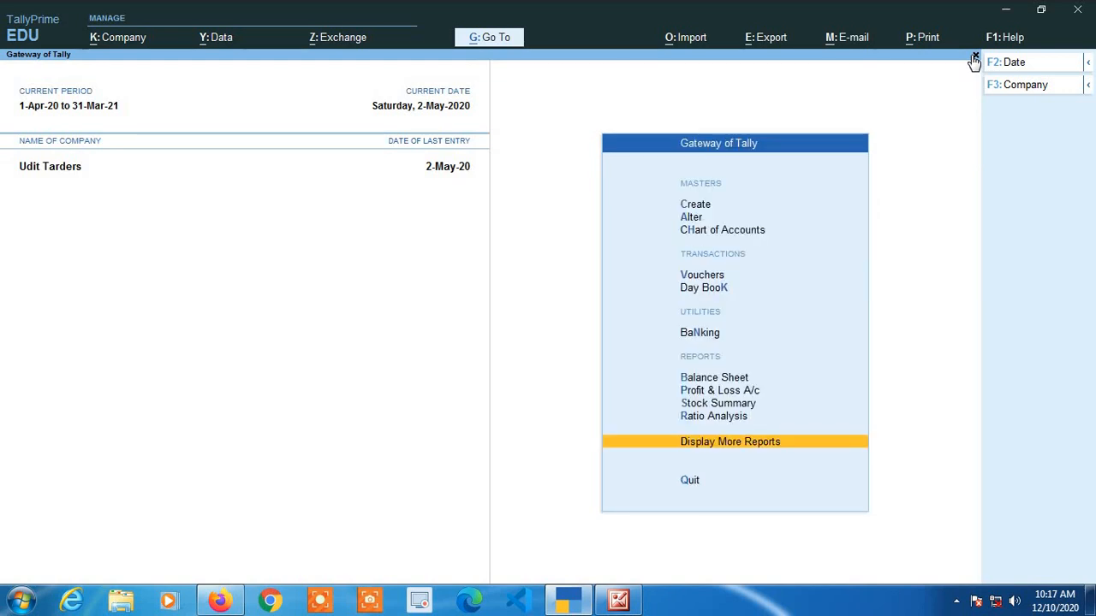